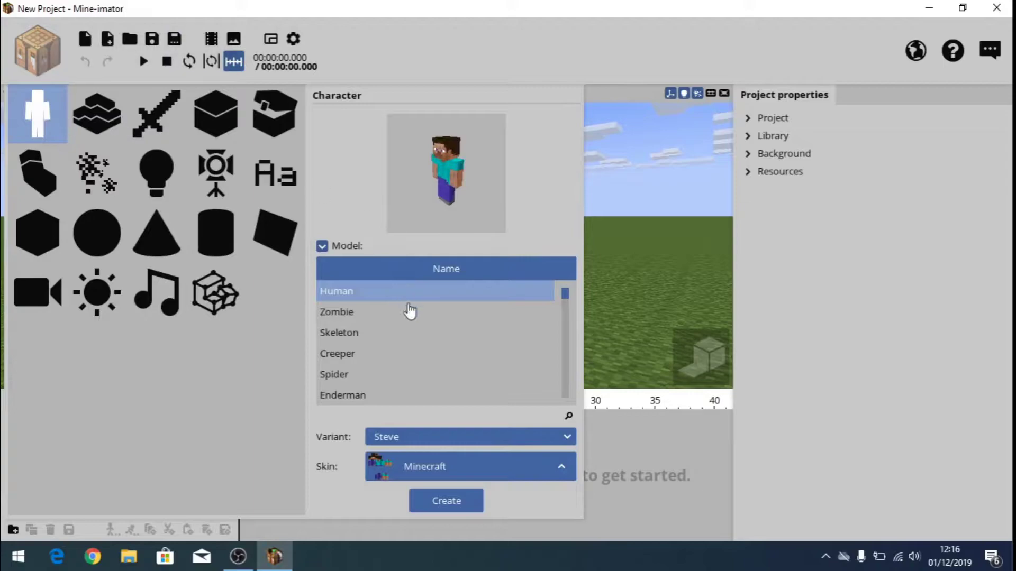
Create a Skeleton character in the scene
{"action": "mouse_move", "coordinate": [565, 295]}
{"action": "left_mouse_down"}
{"action": "mouse_move", "coordinate": [558, 314]}
{"action": "mouse_move", "coordinate": [577, 372]}
{"action": "mouse_move", "coordinate": [573, 408]}
{"action": "mouse_move", "coordinate": [552, 286]}
{"action": "left_mouse_up"}
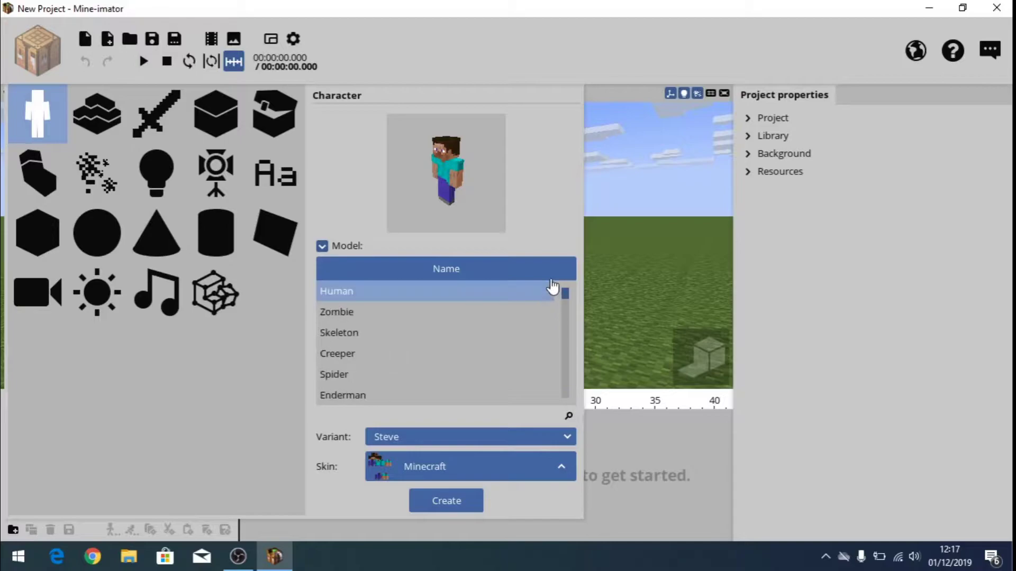
{"action": "left_click", "coordinate": [376, 314]}
{"action": "left_click", "coordinate": [386, 294]}
{"action": "left_click", "coordinate": [383, 334]}
{"action": "left_click", "coordinate": [454, 502]}
{"action": "mouse_move", "coordinate": [424, 269]}
{"action": "middle_mouse_down"}
{"action": "mouse_move", "coordinate": [349, 251]}
{"action": "mouse_move", "coordinate": [435, 274]}
{"action": "middle_mouse_up"}
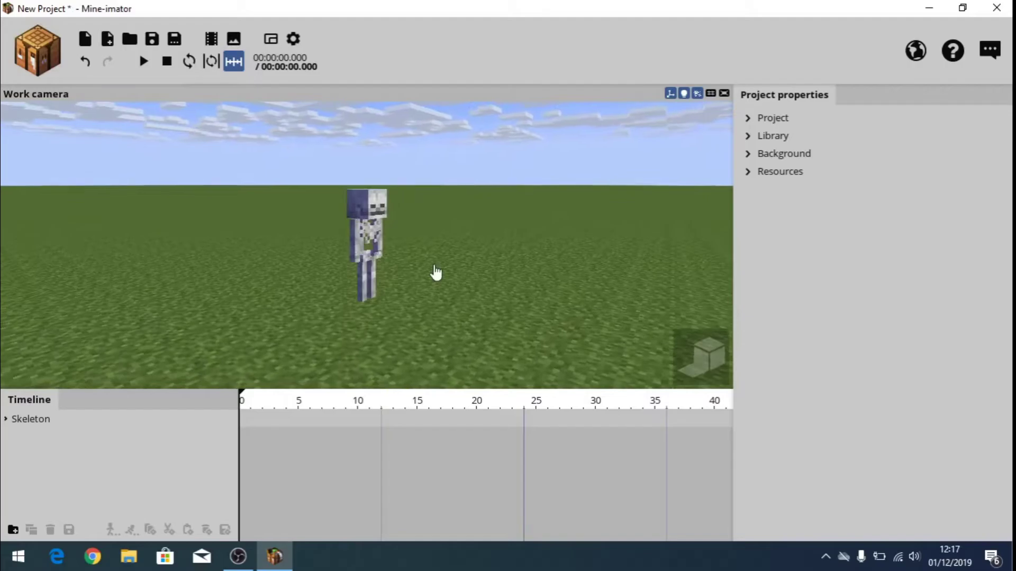
{"action": "scroll", "coordinate": [436, 275], "scroll_direction": "up", "scroll_amount": 2}
{"action": "middle_click_drag", "start_coordinate": [477, 245], "coordinate": [476, 227]}
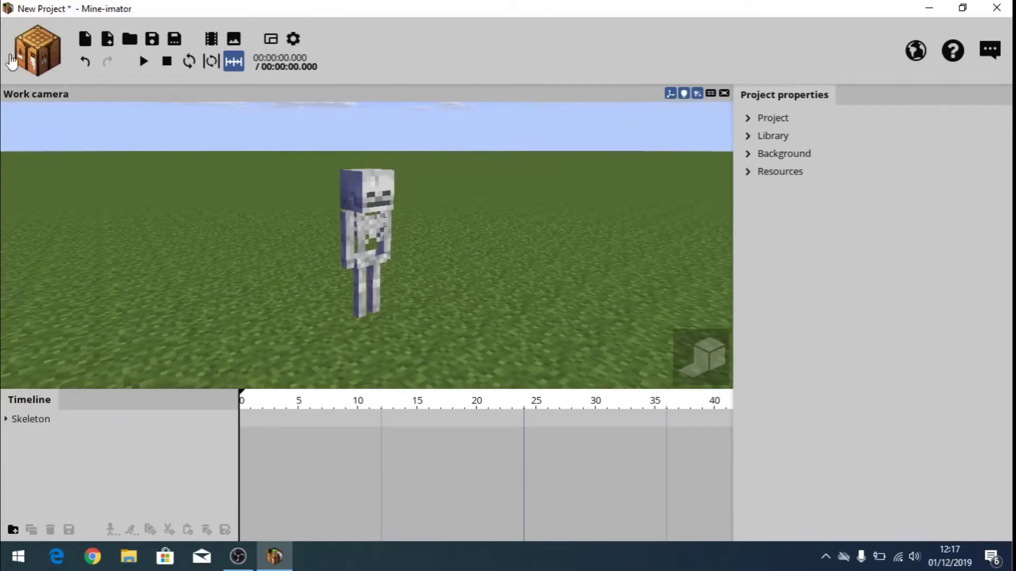
Add a 3D diamond sword item and move it in front of the skeleton, at about Y 8.16, Z 5.34
{"action": "left_click", "coordinate": [36, 53]}
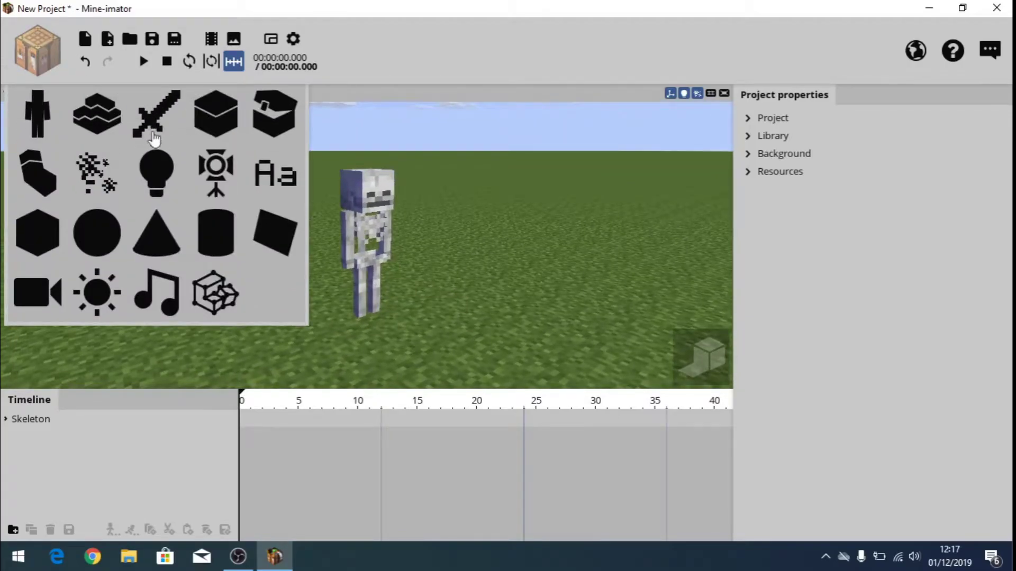
{"action": "left_click", "coordinate": [154, 137]}
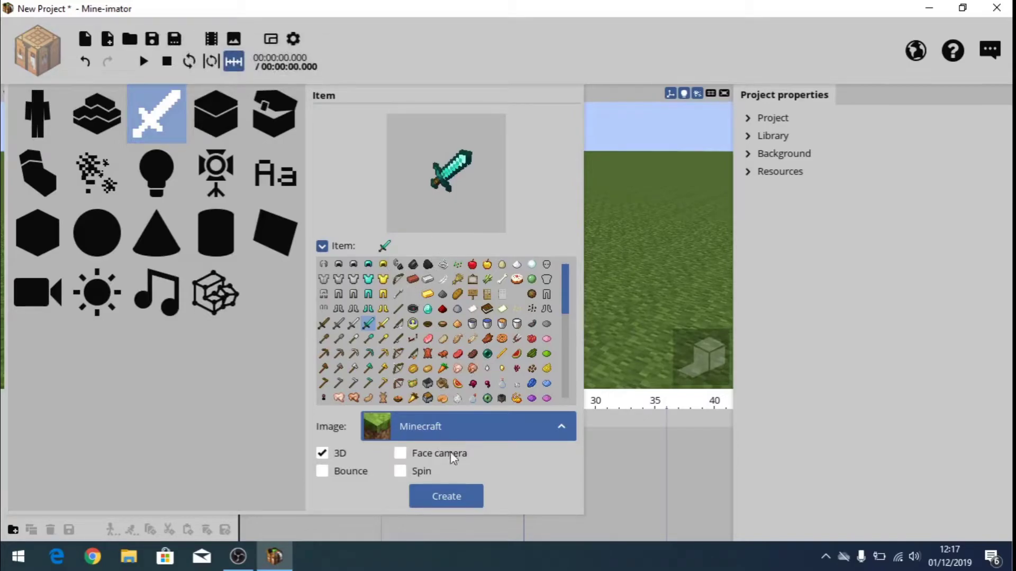
{"action": "left_click", "coordinate": [445, 497]}
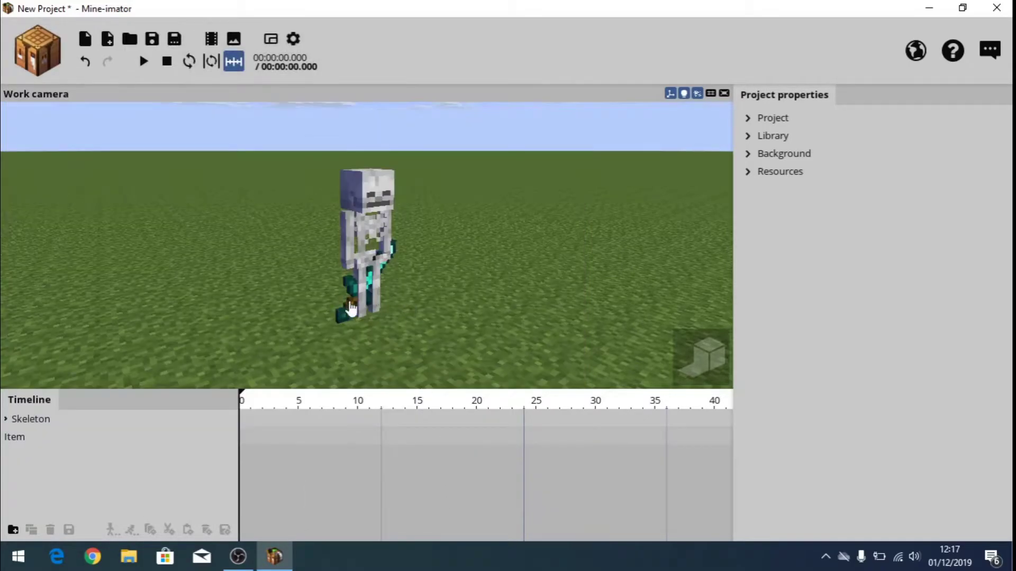
{"action": "left_click", "coordinate": [36, 439]}
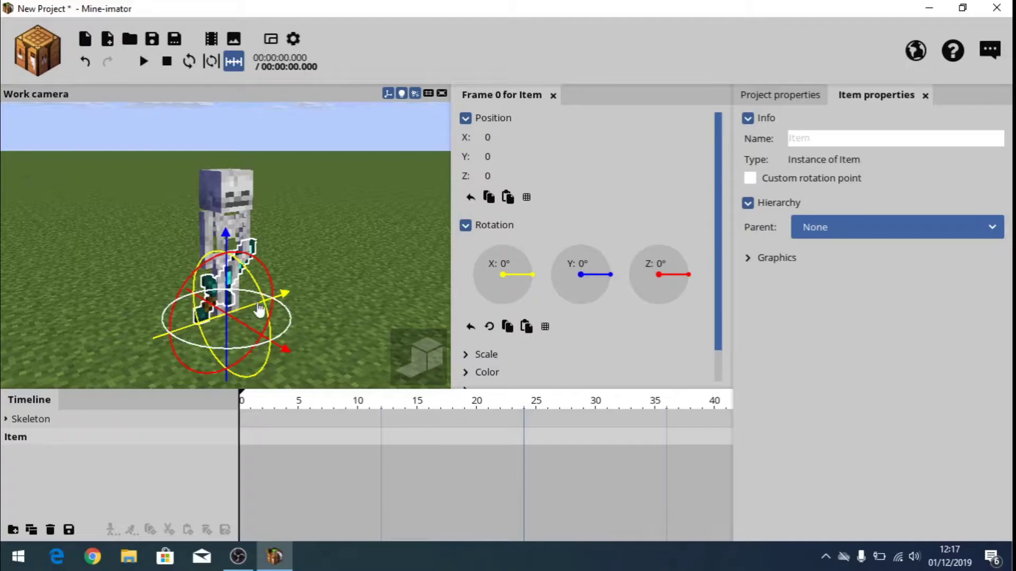
{"action": "left_click_drag", "start_coordinate": [254, 336], "coordinate": [250, 232]}
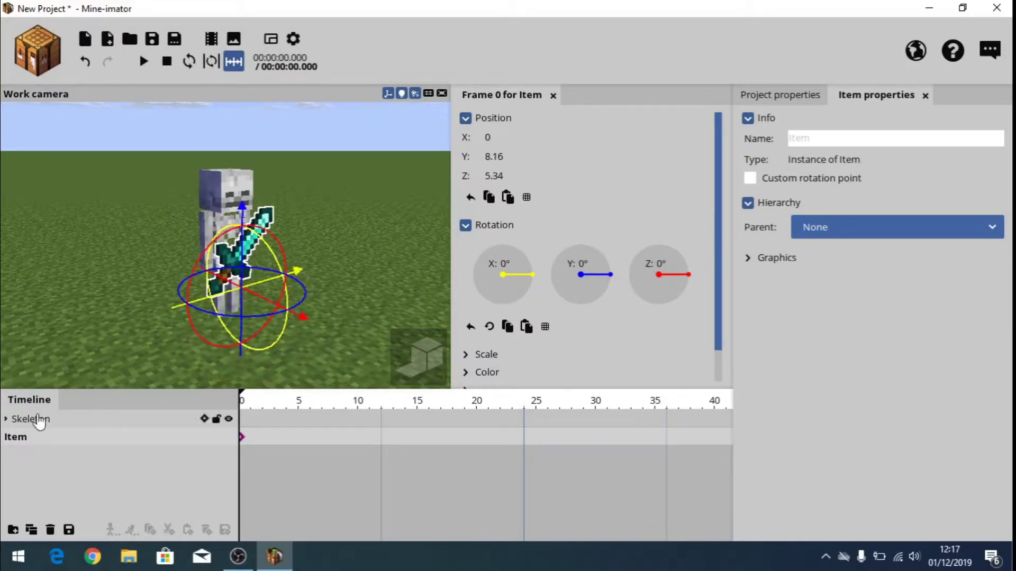
Parent the sword item to the skeleton's right arm
{"action": "left_click", "coordinate": [6, 419]}
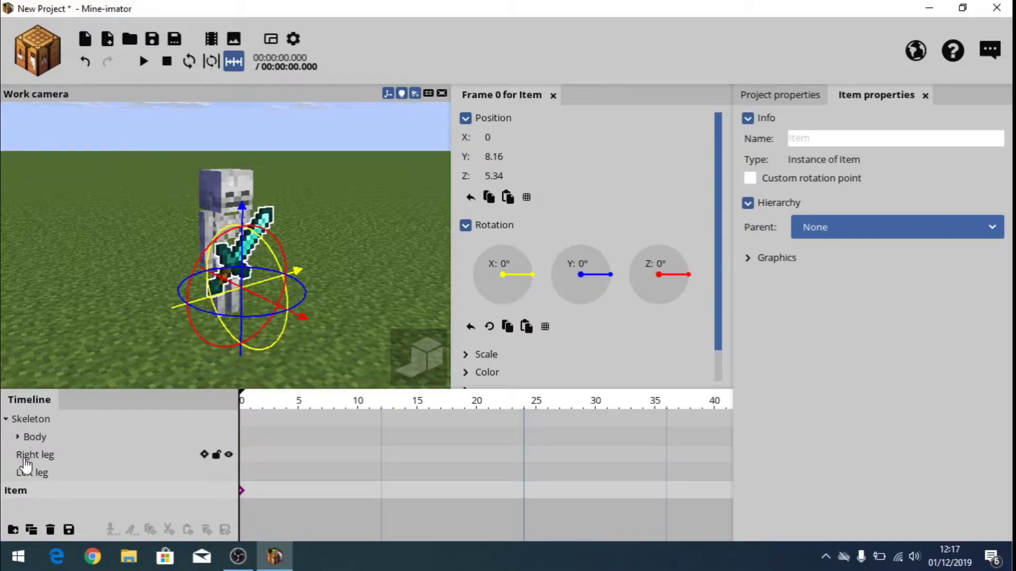
{"action": "left_click", "coordinate": [22, 439]}
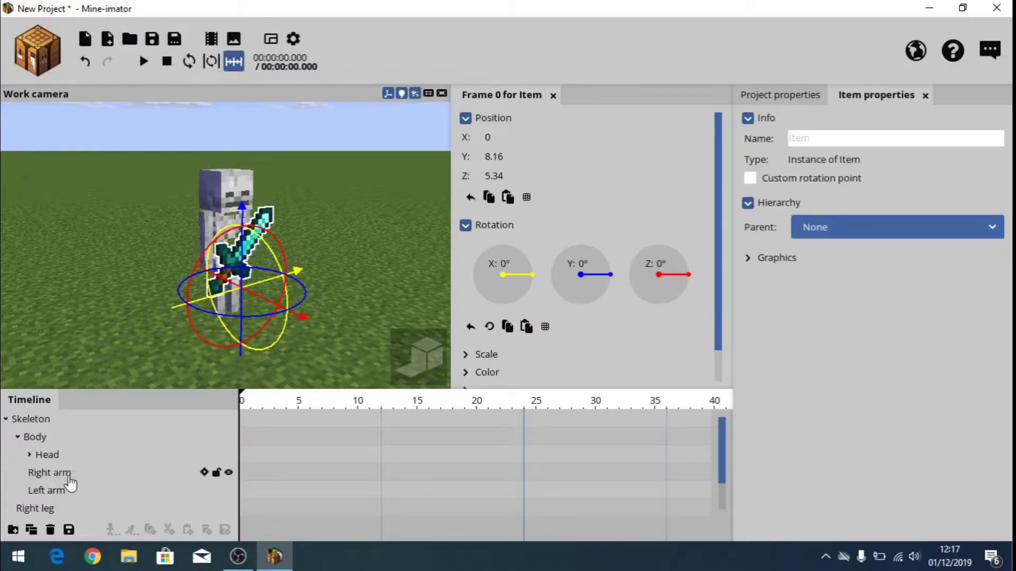
{"action": "left_click", "coordinate": [51, 473]}
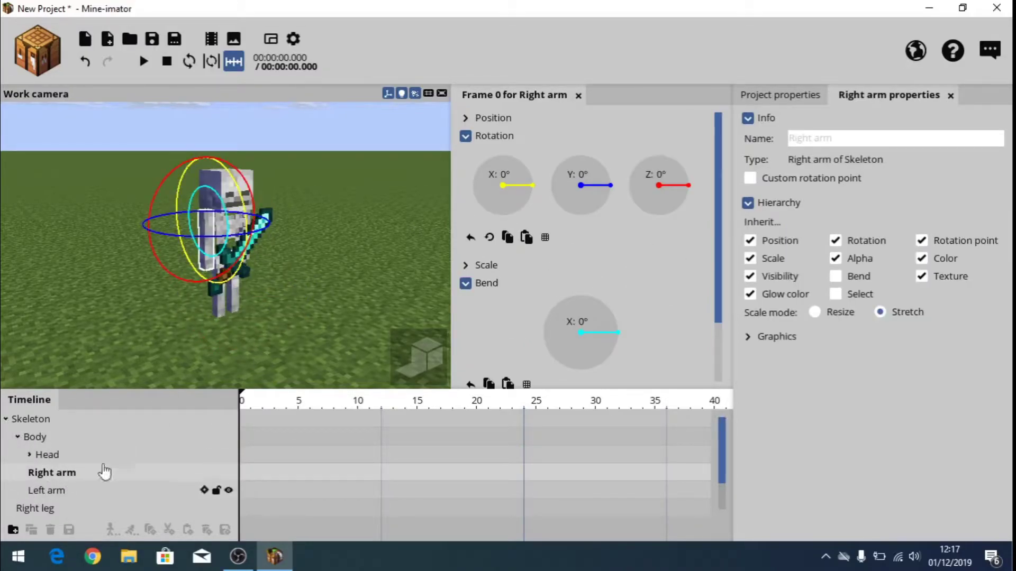
{"action": "scroll", "coordinate": [143, 456], "scroll_direction": "down", "scroll_amount": 2}
{"action": "left_click", "coordinate": [26, 509]}
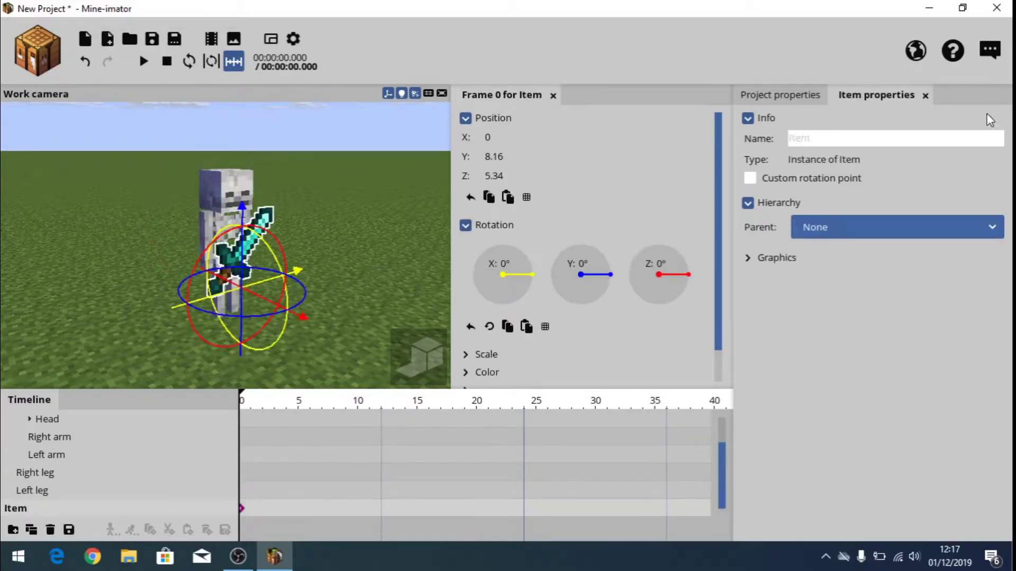
{"action": "left_click", "coordinate": [831, 228]}
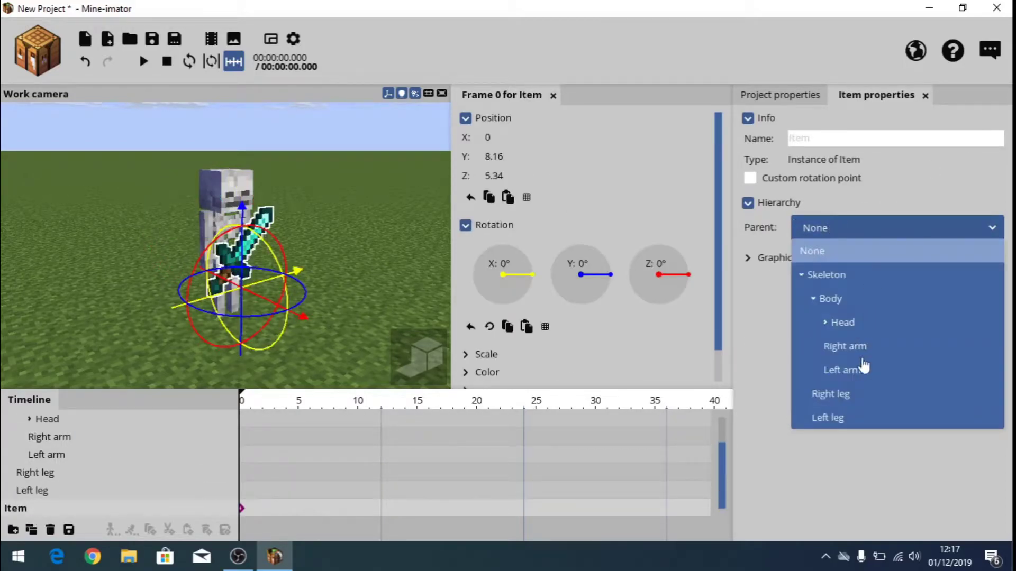
{"action": "left_click", "coordinate": [868, 350]}
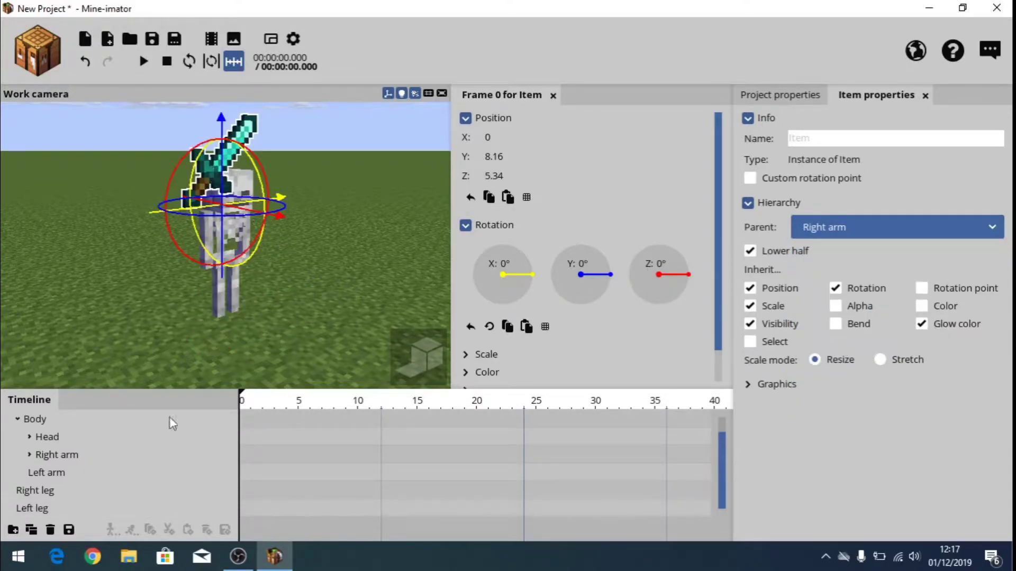
Rotate the skeleton's right arm forward to about X -60°, Z -1° and enable its custom rotation point
{"action": "left_click", "coordinate": [58, 458]}
{"action": "left_click_drag", "start_coordinate": [227, 277], "coordinate": [301, 225]}
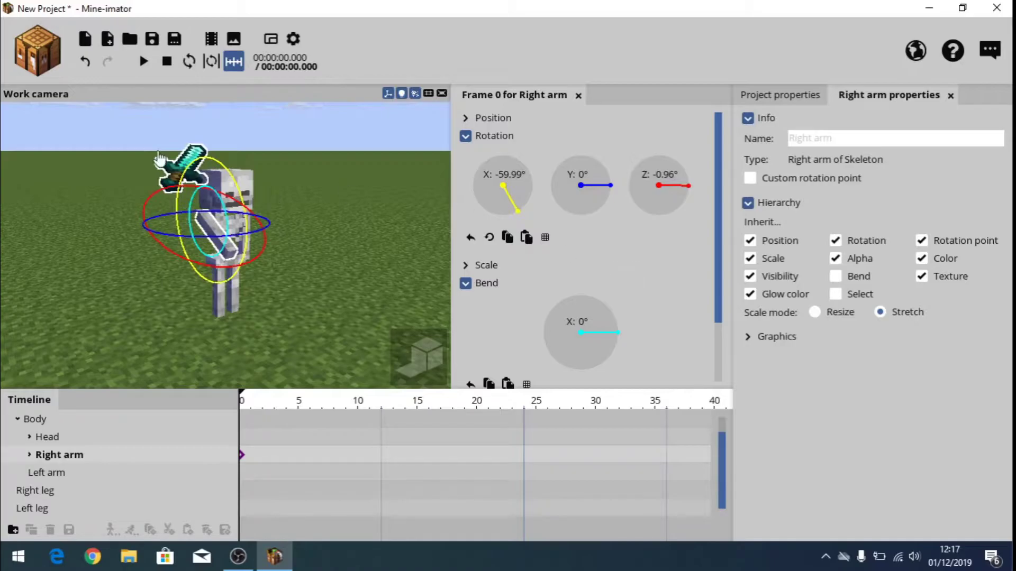
{"action": "left_click", "coordinate": [751, 180]}
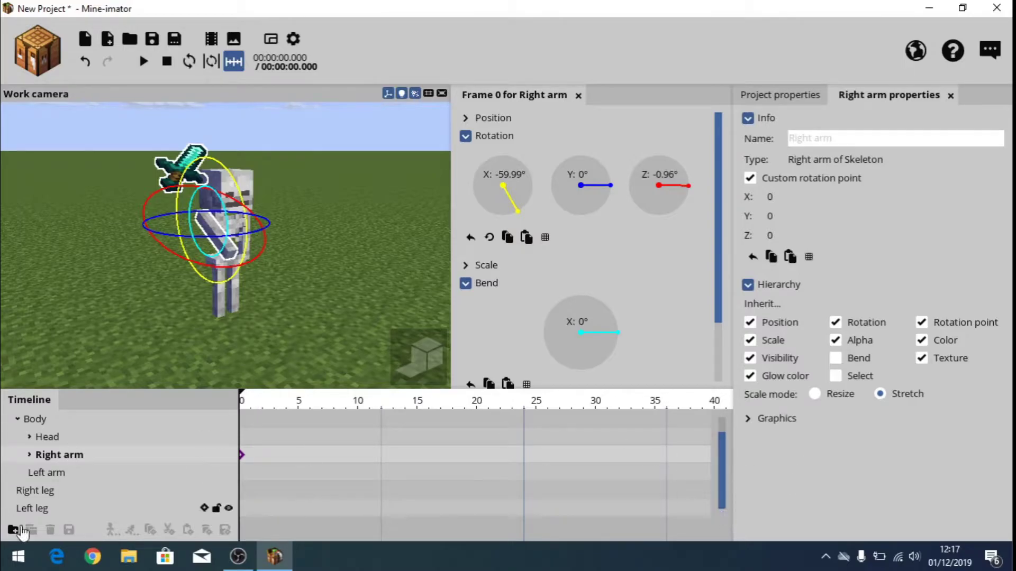
Move the sword item under the right arm down to the skeleton's hand, at about Y -8
{"action": "left_click", "coordinate": [37, 508]}
{"action": "scroll", "coordinate": [36, 461], "scroll_direction": "up", "scroll_amount": 1}
{"action": "scroll", "coordinate": [36, 471], "scroll_direction": "down", "scroll_amount": 1}
{"action": "left_click", "coordinate": [29, 454]}
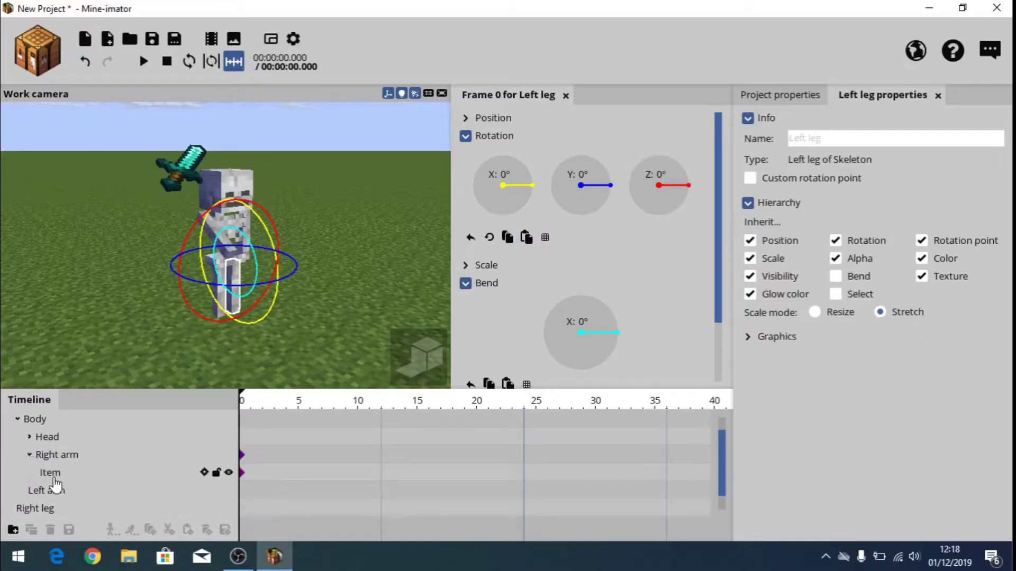
{"action": "left_click", "coordinate": [51, 472]}
{"action": "left_click_drag", "start_coordinate": [222, 178], "coordinate": [271, 234]}
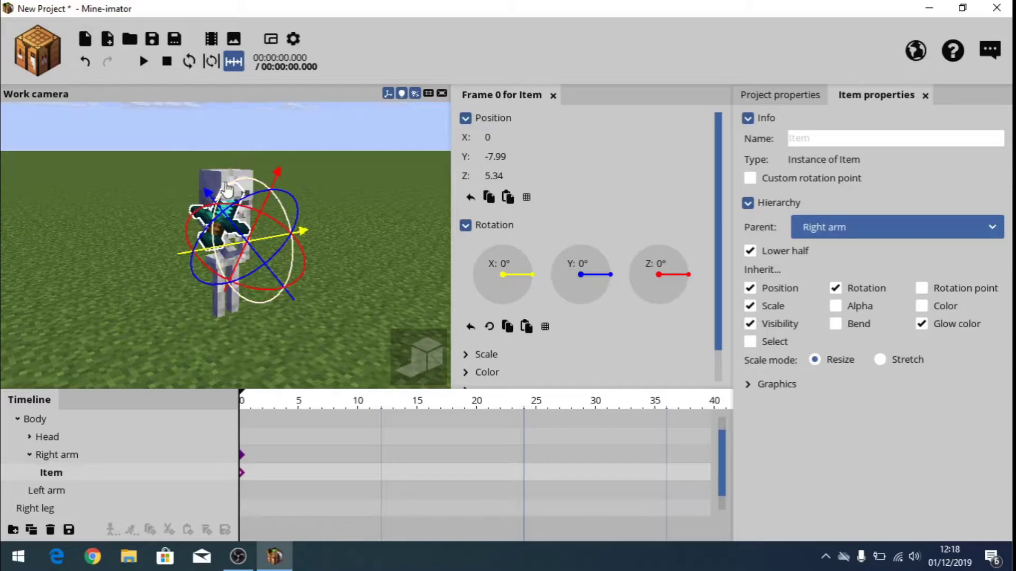
Rotate the sword upright in the skeleton's hand to about X -7.8°, Y -88.1°, Z -15.9°
{"action": "left_click_drag", "start_coordinate": [219, 203], "coordinate": [289, 191]}
{"action": "right_click_drag", "start_coordinate": [337, 215], "coordinate": [337, 215]}
{"action": "right_click_drag", "start_coordinate": [285, 271], "coordinate": [284, 270]}
{"action": "left_click_drag", "start_coordinate": [286, 288], "coordinate": [173, 266]}
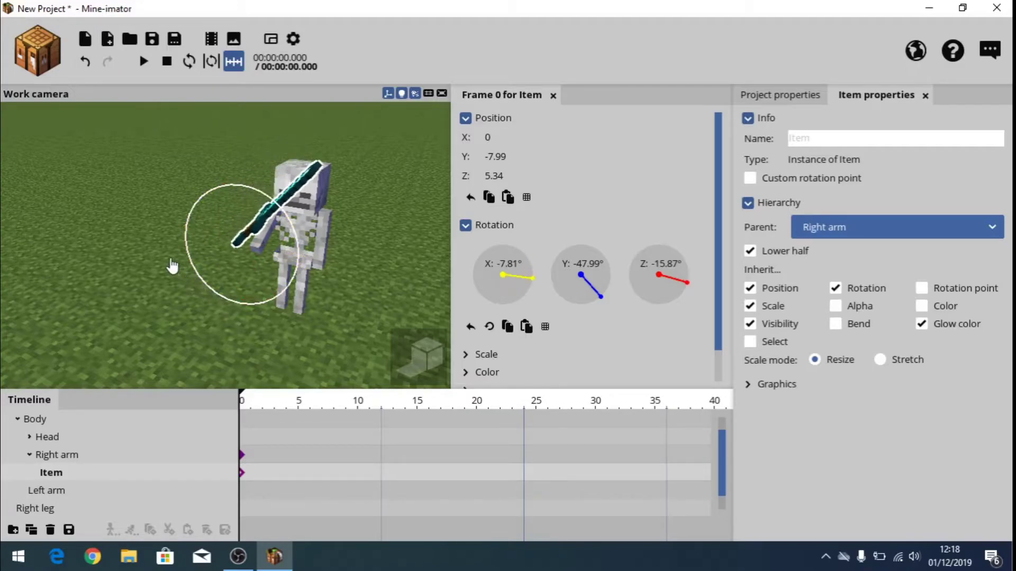
{"action": "left_click_drag", "start_coordinate": [300, 245], "coordinate": [288, 211]}
{"action": "middle_click_drag", "start_coordinate": [288, 211], "coordinate": [216, 206]}
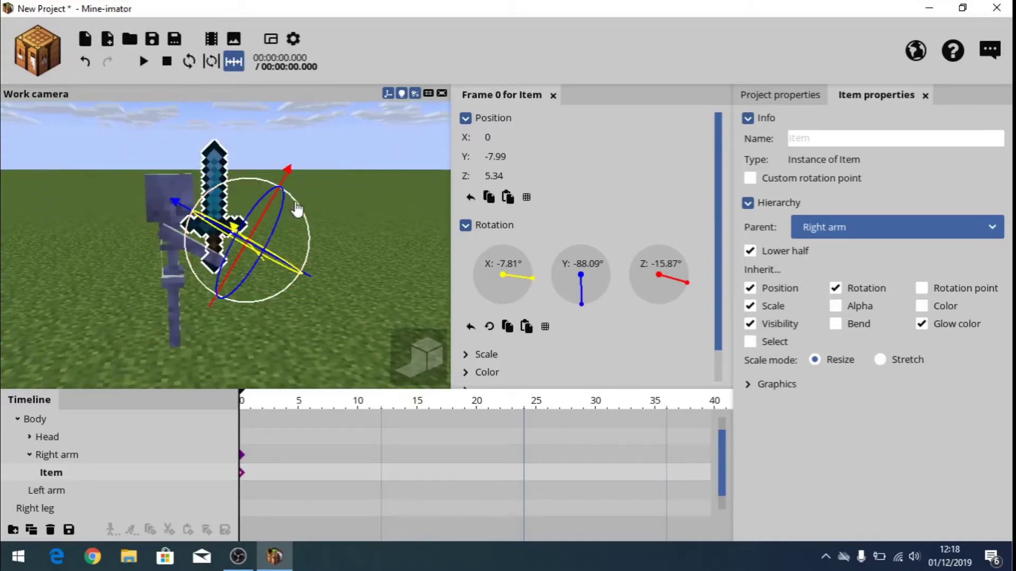
Fine-tune the sword's grip to about position X -0.78, Y -9.09, Z 3.55 and rotation Y -91.1°, Z -41.3°
{"action": "left_click_drag", "start_coordinate": [310, 216], "coordinate": [288, 191]}
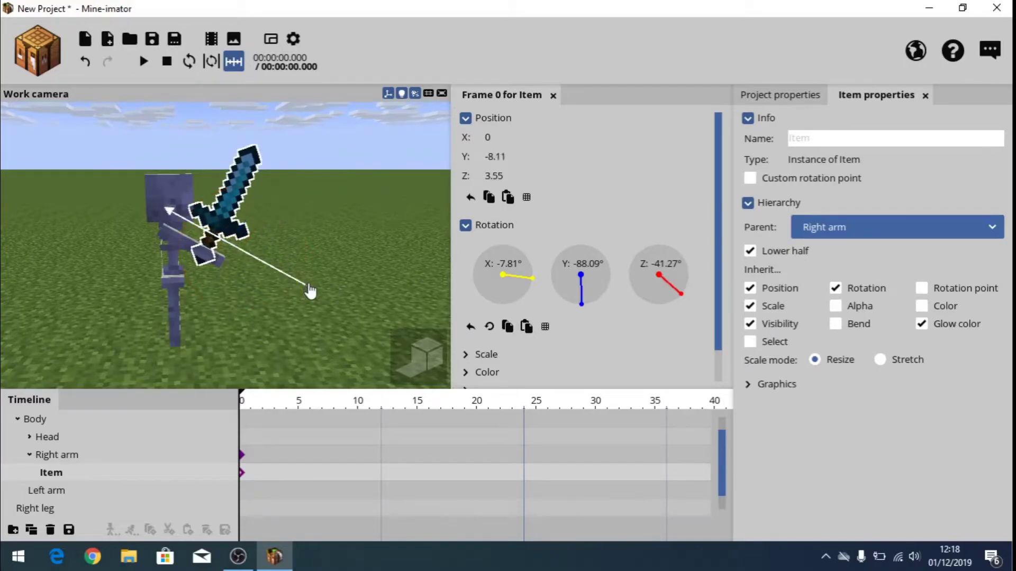
{"action": "middle_click_drag", "start_coordinate": [360, 238], "coordinate": [357, 235]}
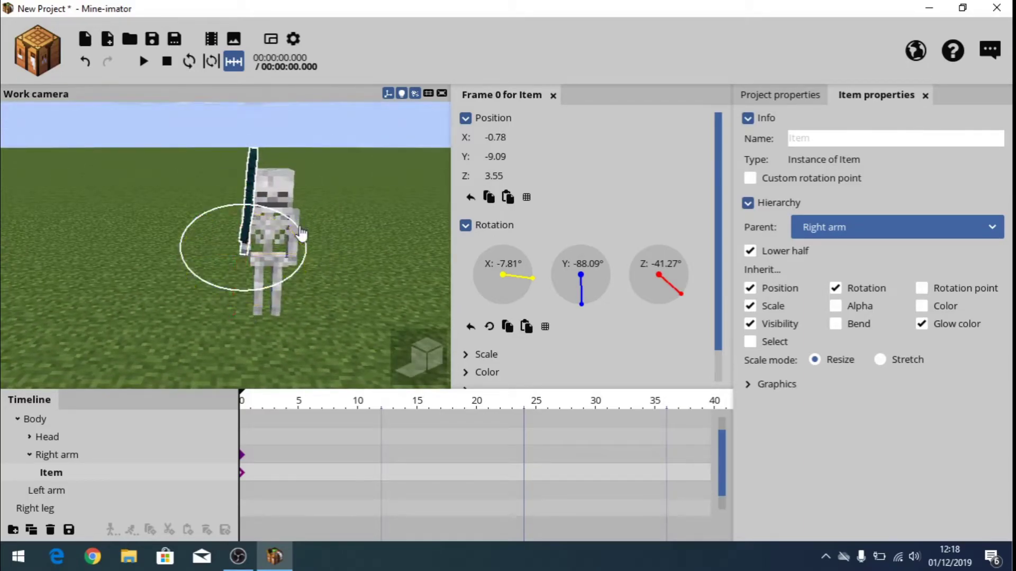
{"action": "left_click_drag", "start_coordinate": [300, 231], "coordinate": [301, 232]}
{"action": "middle_click_drag", "start_coordinate": [383, 220], "coordinate": [378, 218]}
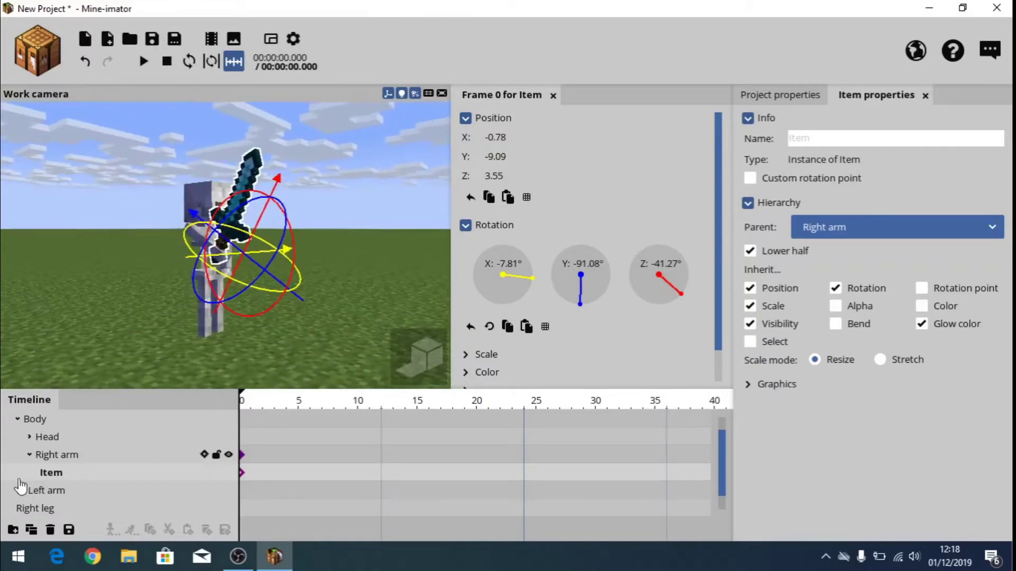
Swing the right arm down to about 20° on the X axis to check that the sword follows it
{"action": "left_click", "coordinate": [63, 455]}
{"action": "left_click_drag", "start_coordinate": [239, 203], "coordinate": [241, 278]}
{"action": "middle_click_drag", "start_coordinate": [328, 299], "coordinate": [297, 258]}
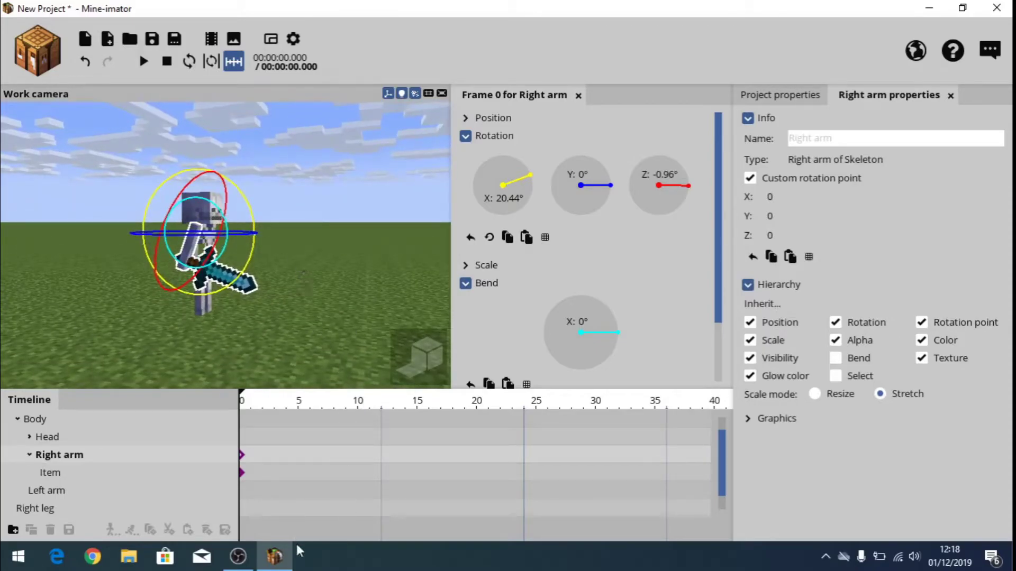
{"action": "left_click", "coordinate": [234, 561]}
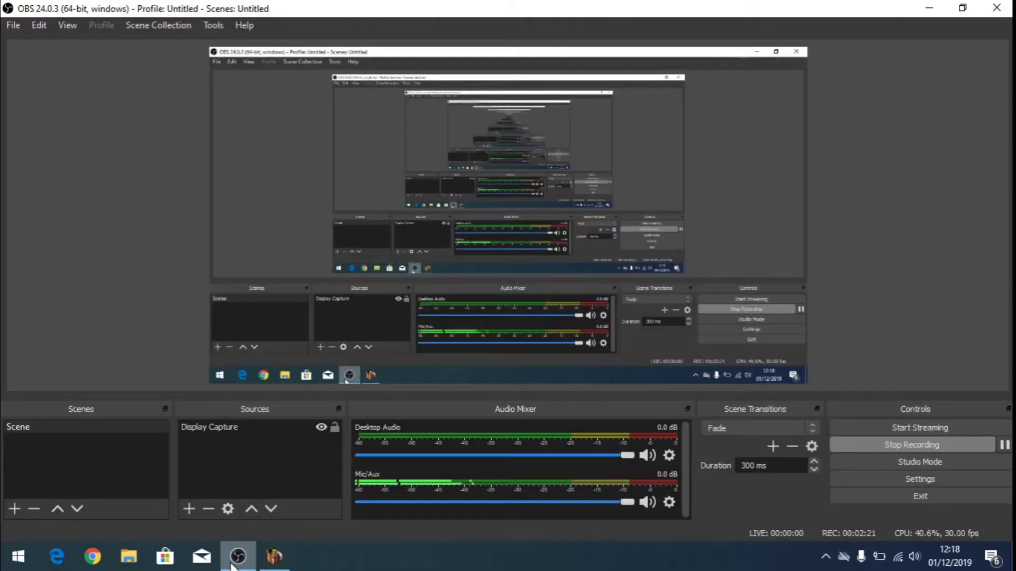
{"action": "left_click", "coordinate": [274, 557]}
Raise the right arm with the sword to about -73° on the X axis at frame 0
{"action": "middle_click_drag", "start_coordinate": [328, 298], "coordinate": [256, 219]}
{"action": "left_click_drag", "start_coordinate": [257, 219], "coordinate": [170, 109]}
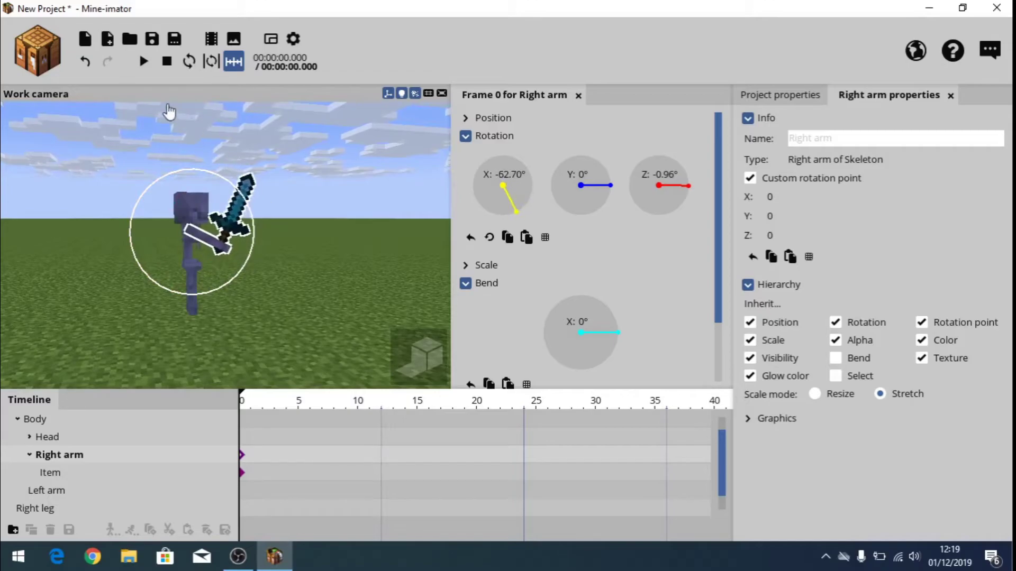
{"action": "middle_click_drag", "start_coordinate": [309, 235], "coordinate": [324, 220]}
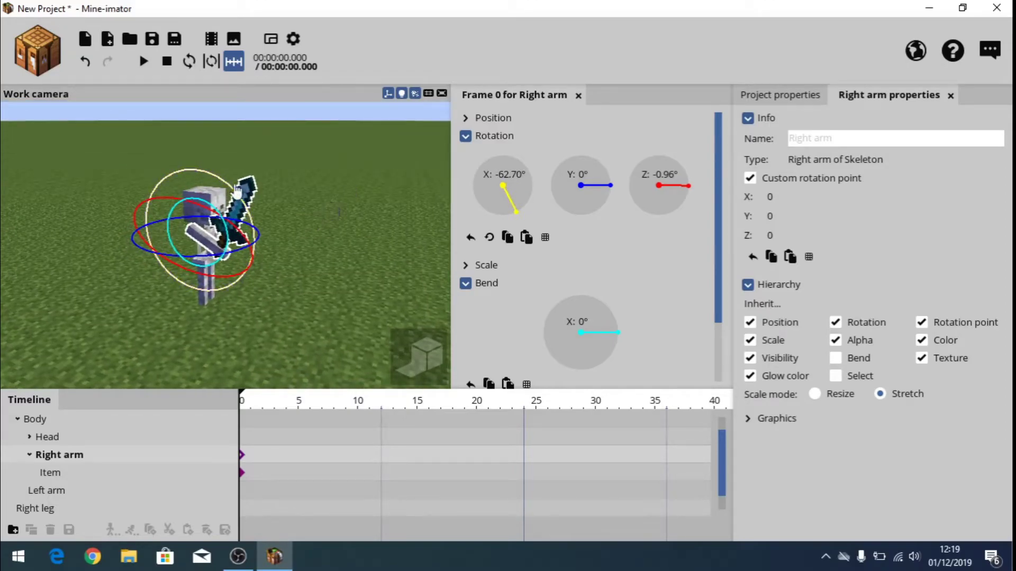
{"action": "middle_click_drag", "start_coordinate": [221, 212], "coordinate": [221, 185]}
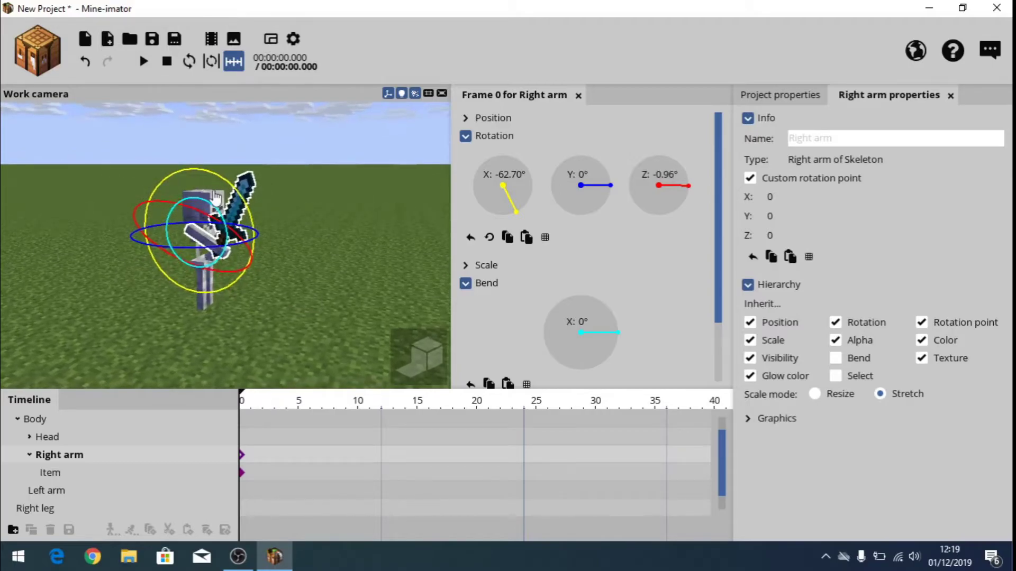
{"action": "left_click_drag", "start_coordinate": [221, 183], "coordinate": [222, 210]}
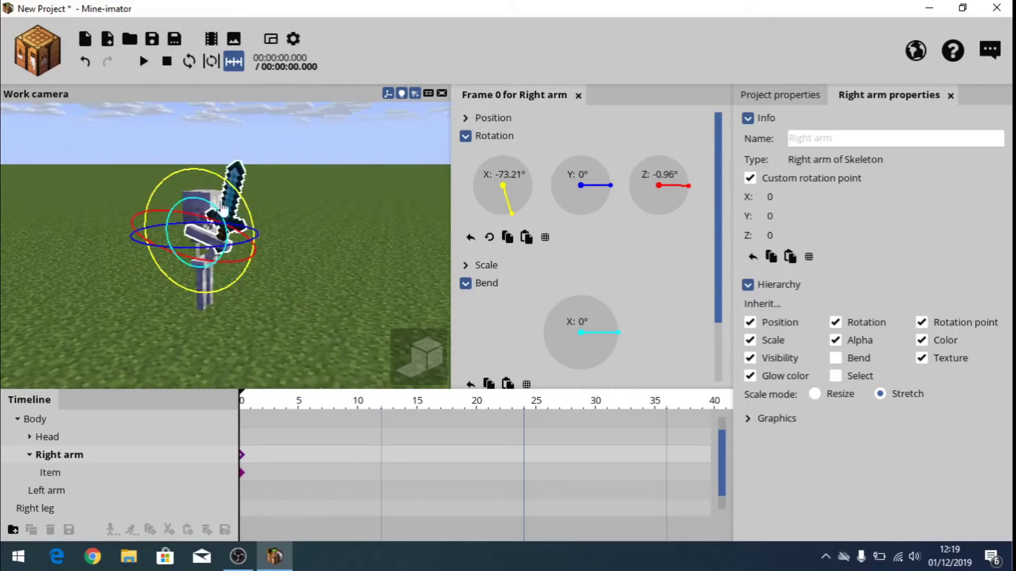
{"action": "left_click", "coordinate": [242, 458]}
{"action": "left_click", "coordinate": [471, 476]}
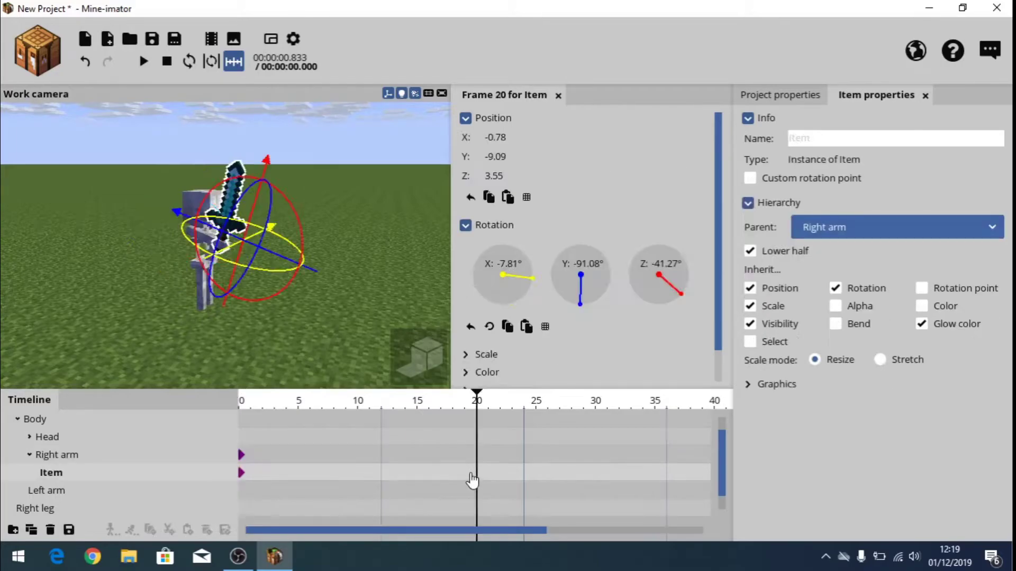
{"action": "left_click_drag", "start_coordinate": [294, 225], "coordinate": [311, 269]}
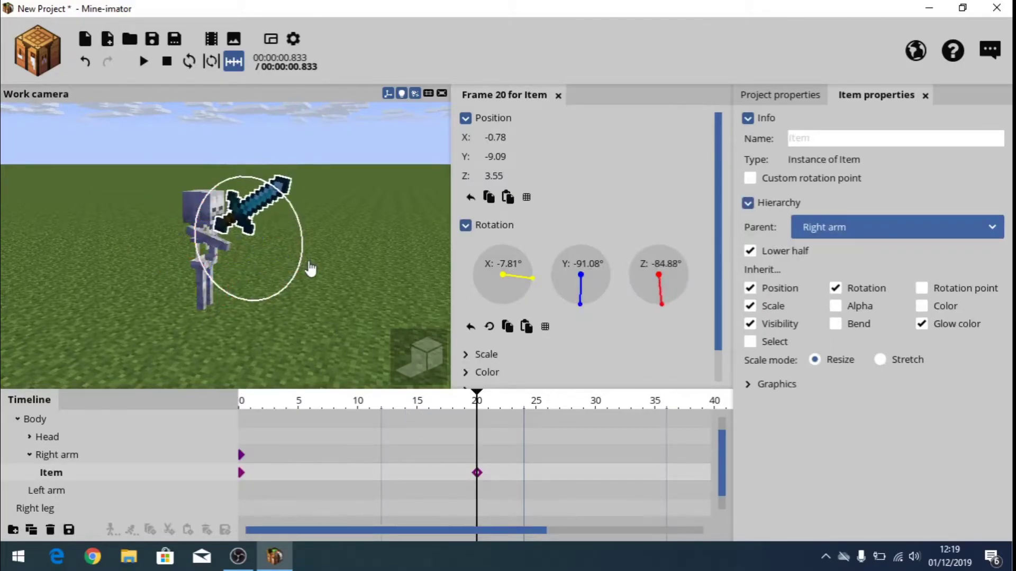
{"action": "key", "text": "ctrl+z"}
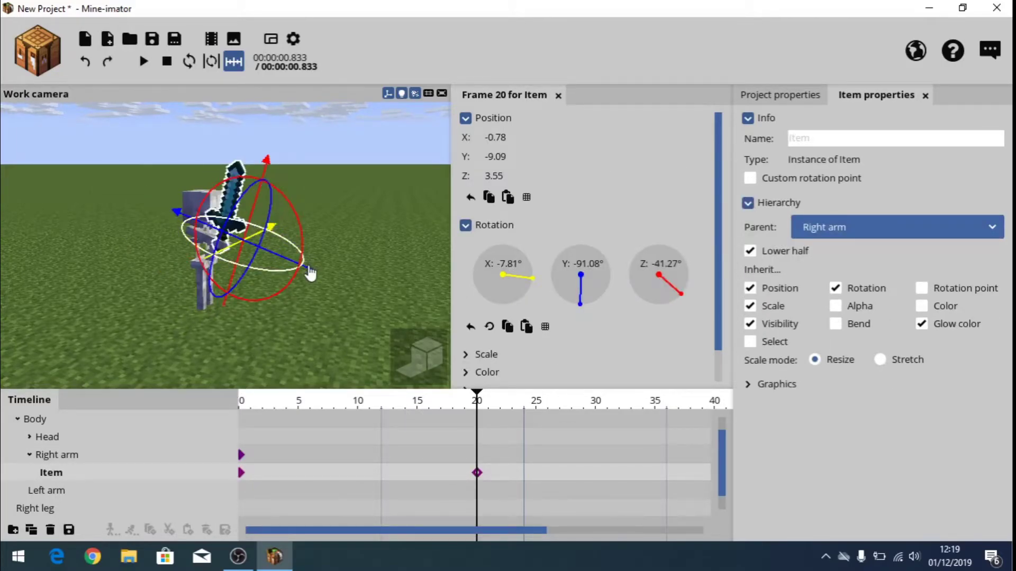
{"action": "left_click", "coordinate": [480, 480]}
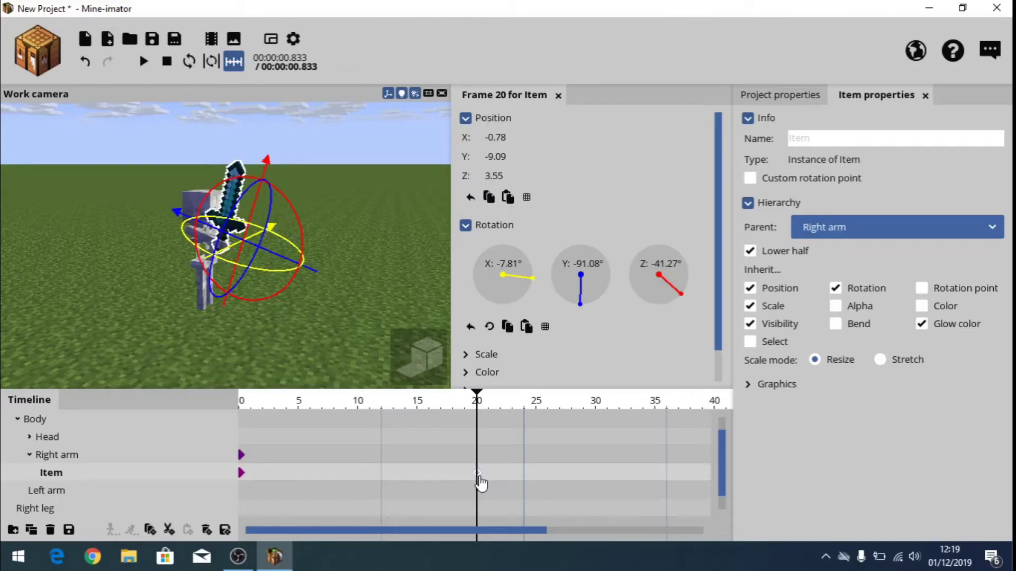
{"action": "key", "text": "Delete"}
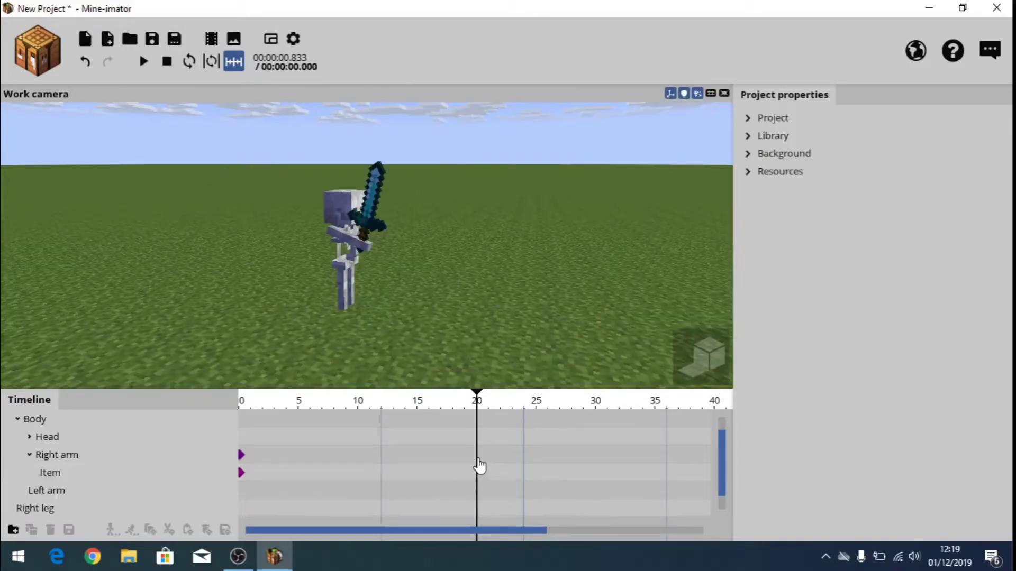
Swing the right arm down to about 3.3° on the X axis at frame 20
{"action": "left_click", "coordinate": [478, 461]}
{"action": "left_click_drag", "start_coordinate": [245, 206], "coordinate": [281, 312]}
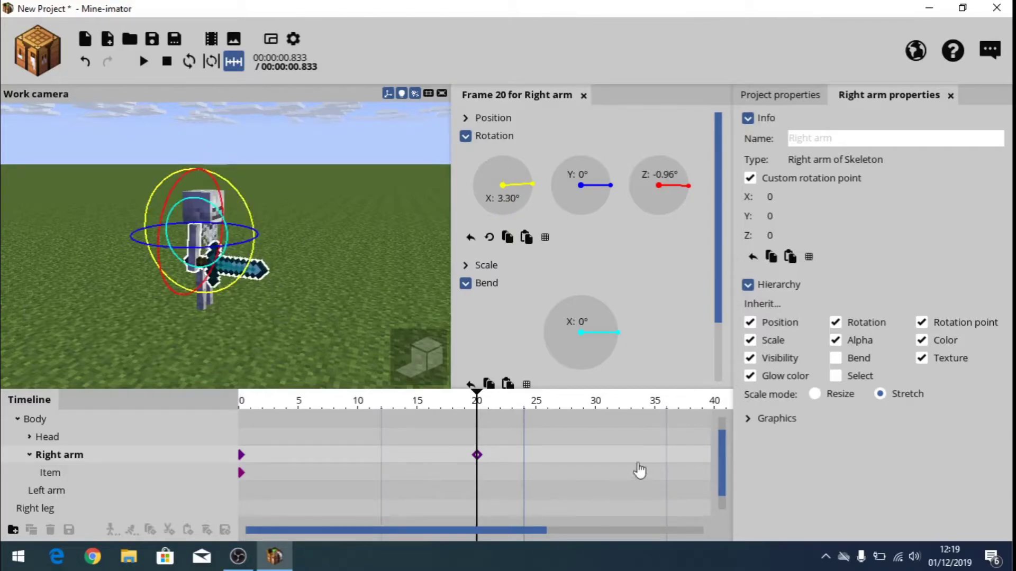
Rotate the right arm on the X axis to about 21.9° at frame 30 and about -44.8° at frame 36
{"action": "left_click", "coordinate": [596, 455]}
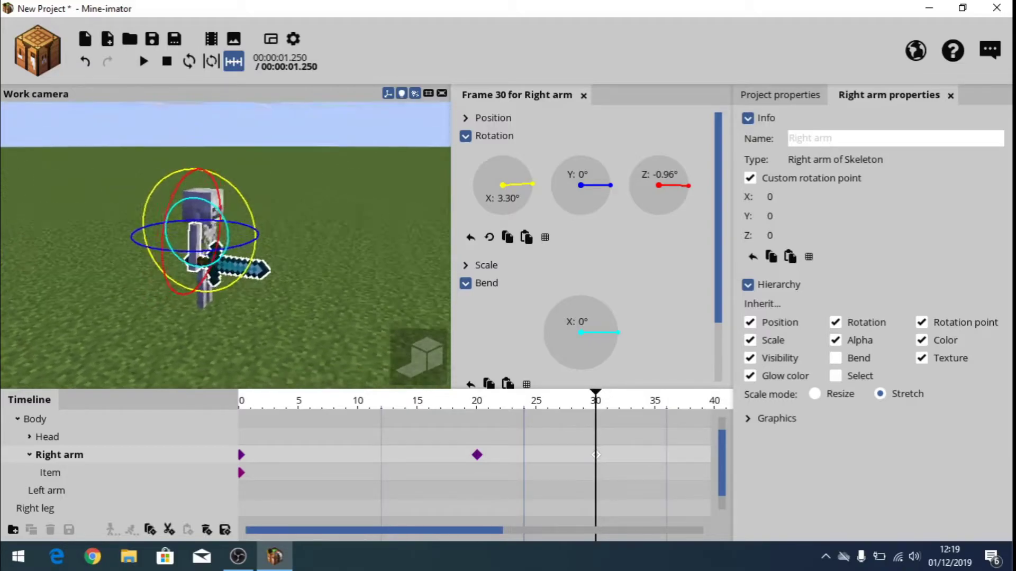
{"action": "left_click_drag", "start_coordinate": [242, 199], "coordinate": [312, 240]}
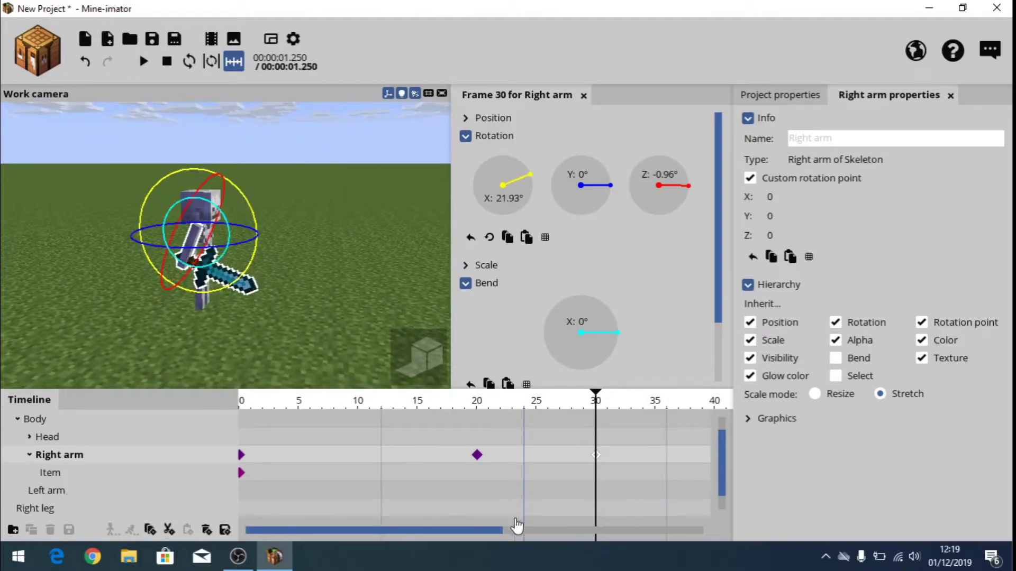
{"action": "left_click_drag", "start_coordinate": [484, 530], "coordinate": [548, 531]}
{"action": "left_click", "coordinate": [553, 414]}
{"action": "left_click", "coordinate": [552, 455]}
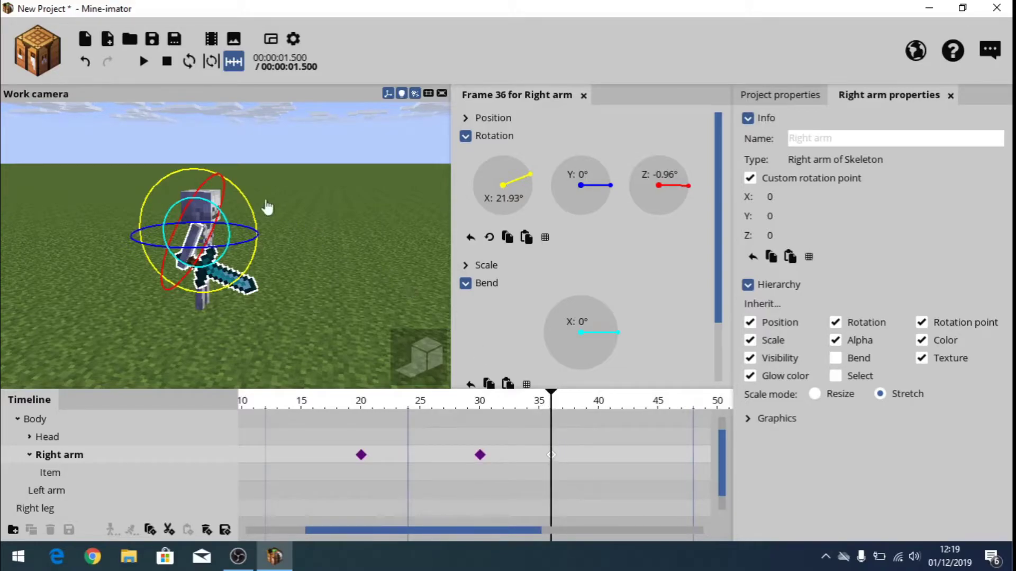
{"action": "left_click_drag", "start_coordinate": [250, 223], "coordinate": [210, 110]}
Raise the right arm to about -126° on the X axis at frame 45 and swing it down to about -21° at frame 55
{"action": "left_click", "coordinate": [658, 412]}
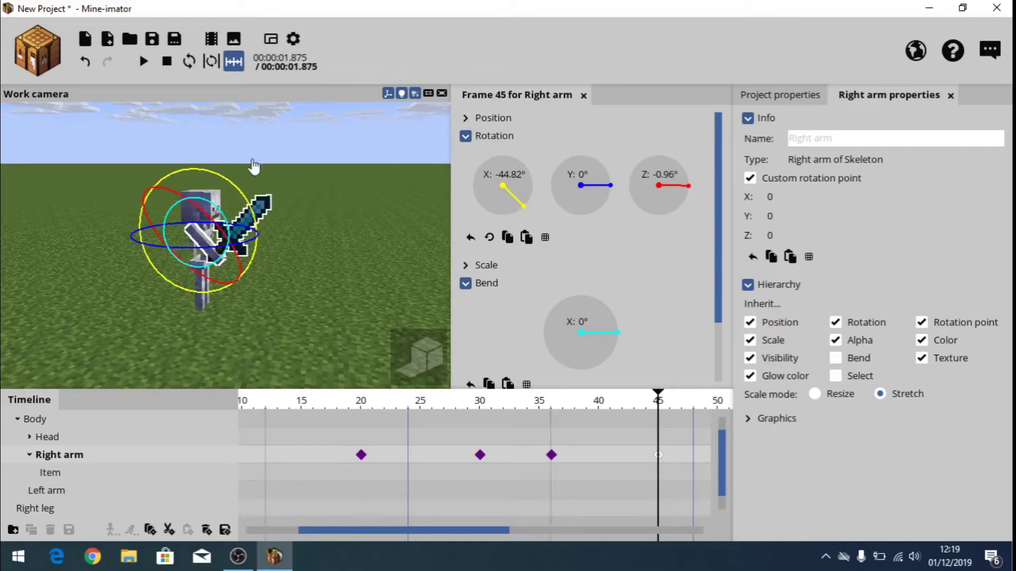
{"action": "left_click_drag", "start_coordinate": [229, 189], "coordinate": [81, 143]}
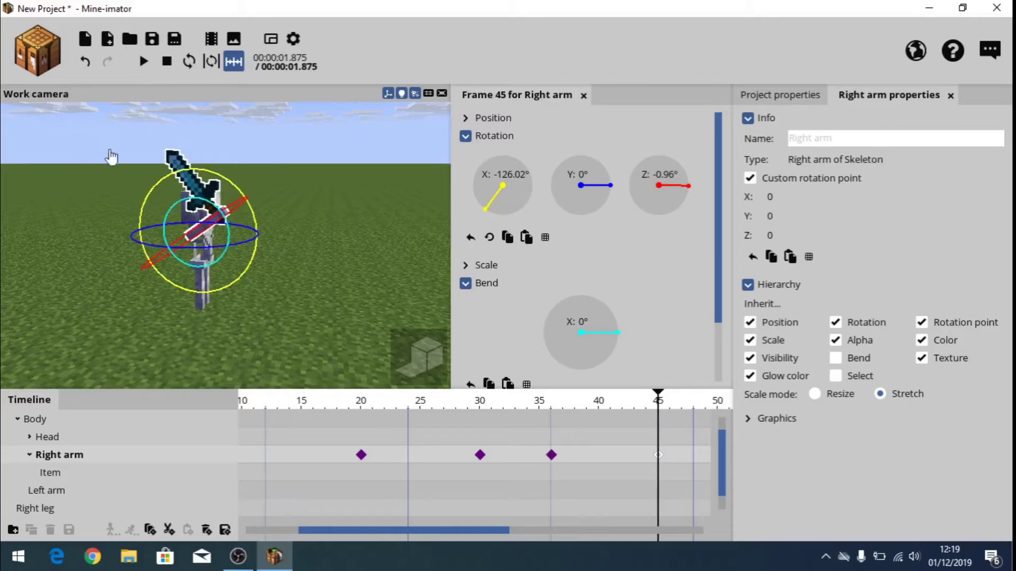
{"action": "left_click_drag", "start_coordinate": [445, 531], "coordinate": [525, 531]}
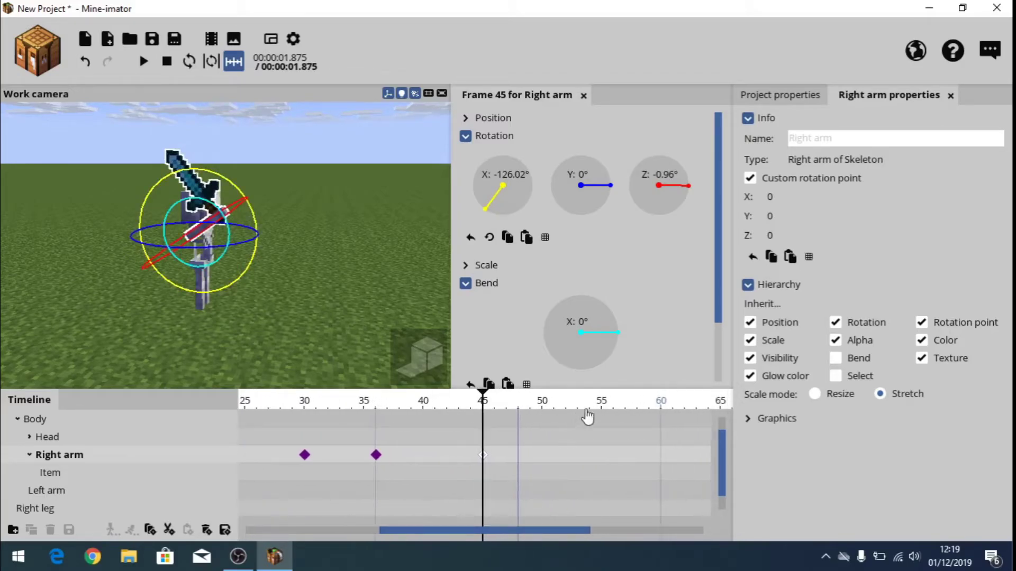
{"action": "left_click", "coordinate": [601, 411]}
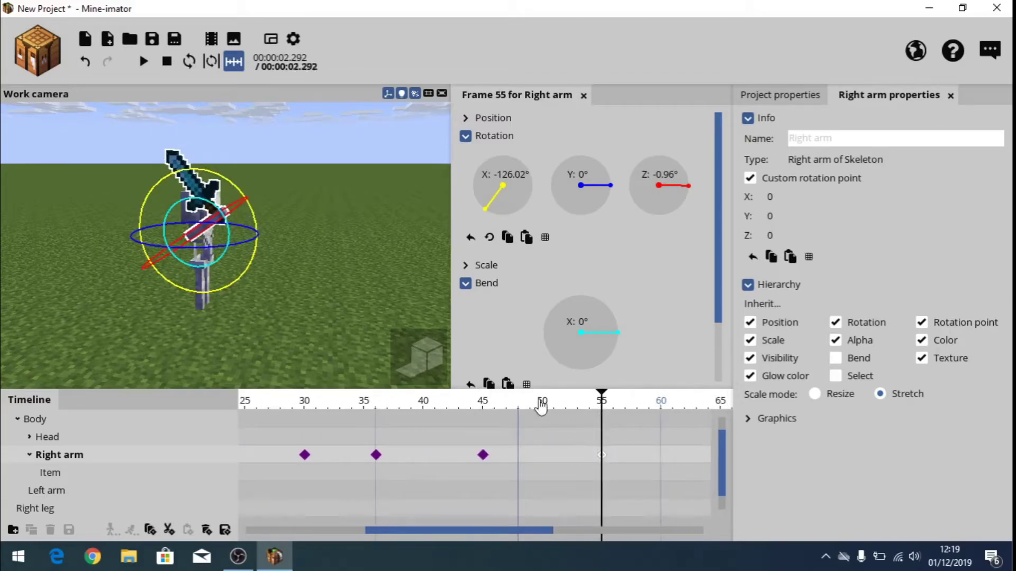
{"action": "left_click_drag", "start_coordinate": [252, 220], "coordinate": [236, 352]}
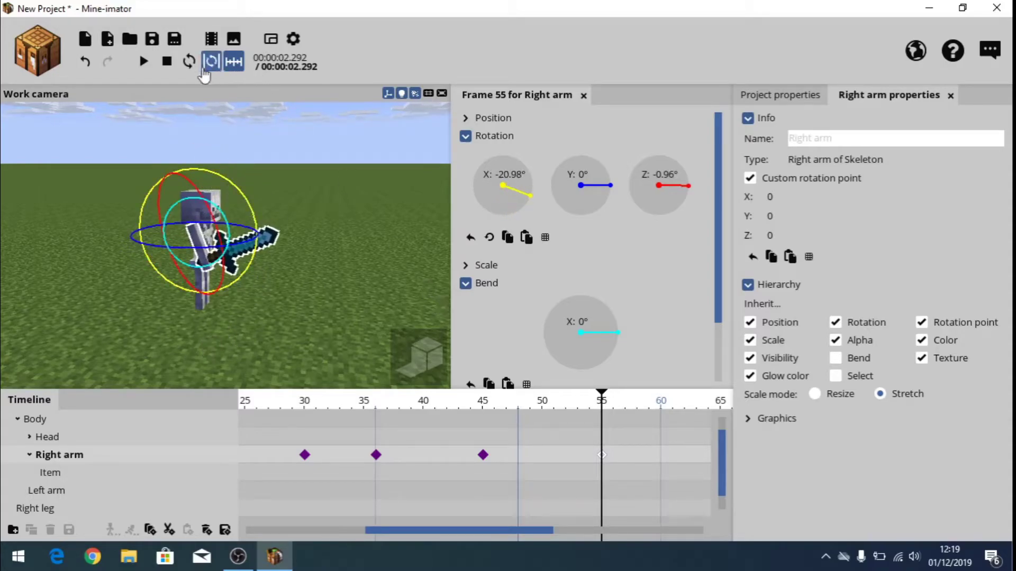
Play the arm-swing animation over the keyframed region to check the motion, with the skeleton deselected
{"action": "left_click", "coordinate": [143, 62]}
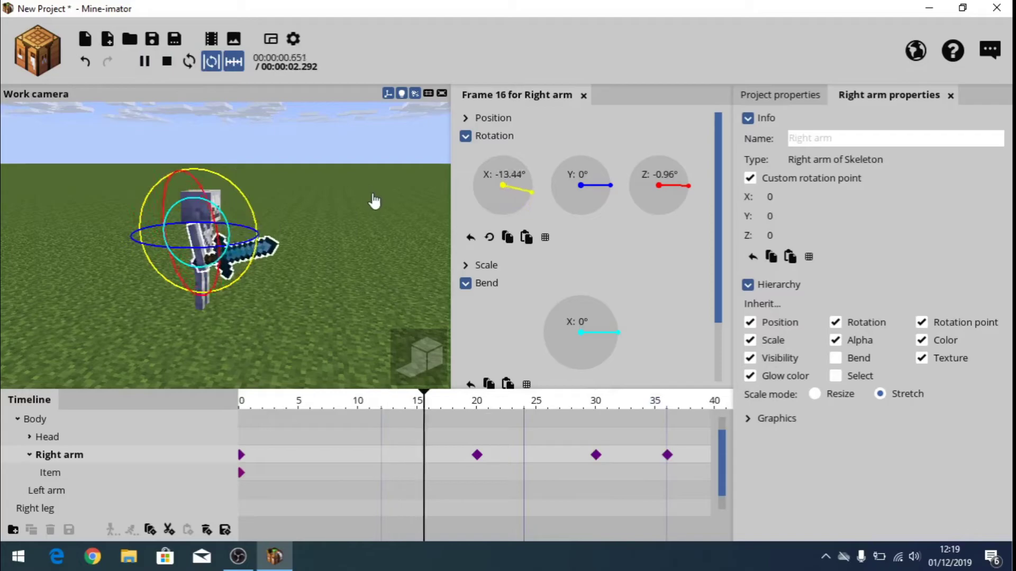
{"action": "left_click", "coordinate": [379, 210]}
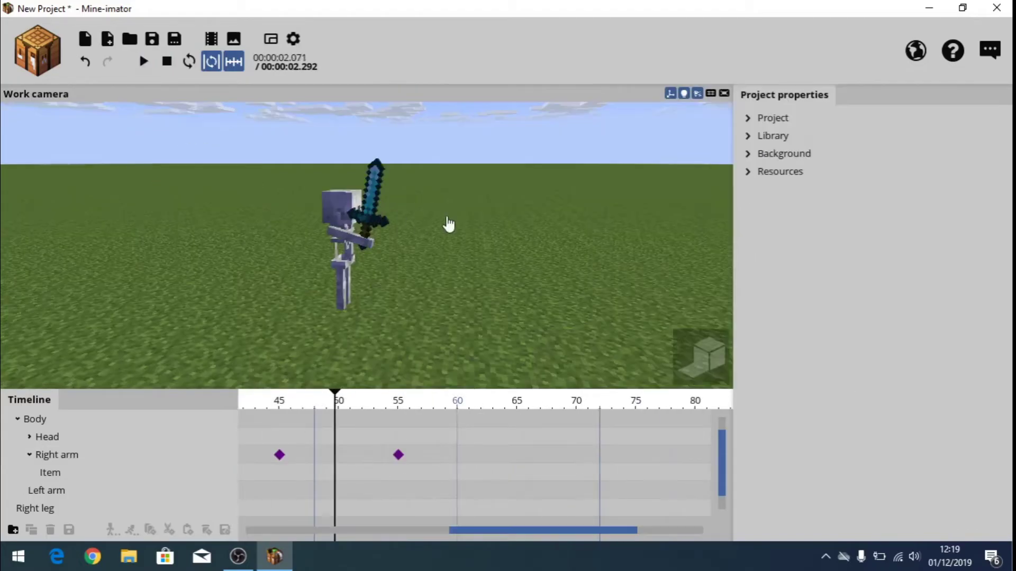
{"action": "left_click", "coordinate": [144, 62]}
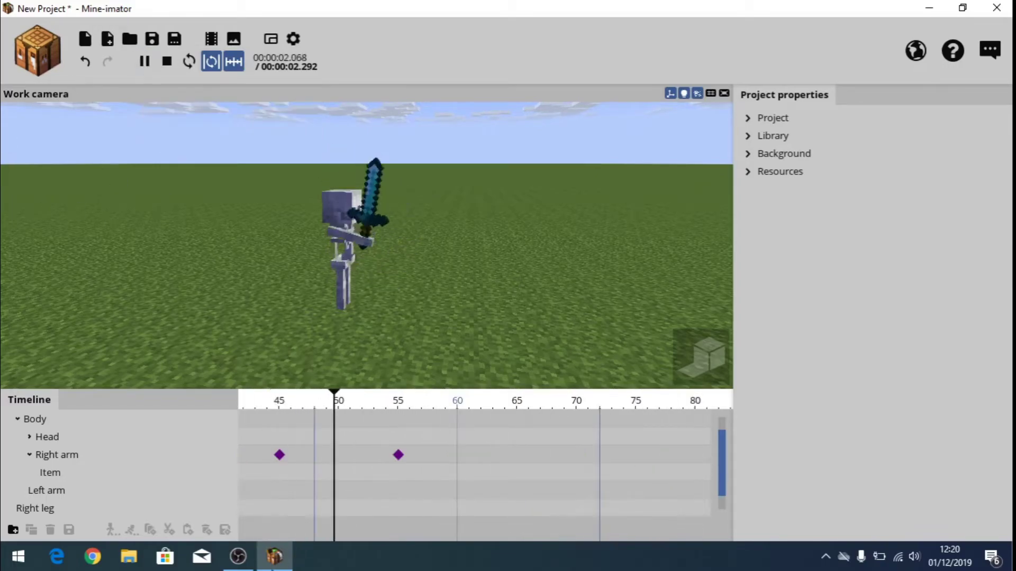
{"action": "key", "text": "space"}
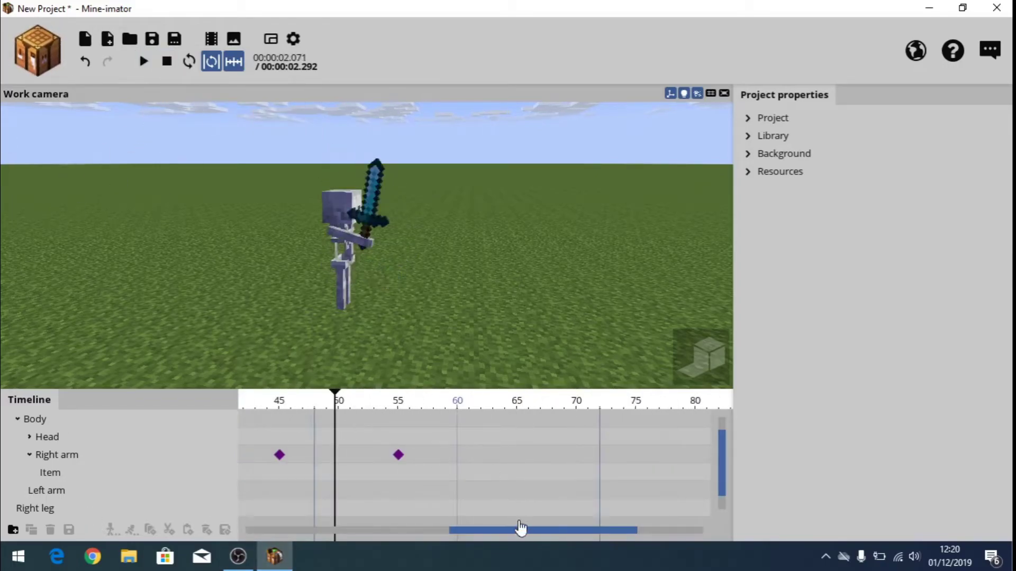
Add a right arm keyframe at frame 65 and swing the arm back to about 42.2° on the X axis
{"action": "left_click_drag", "start_coordinate": [504, 537], "coordinate": [539, 537]}
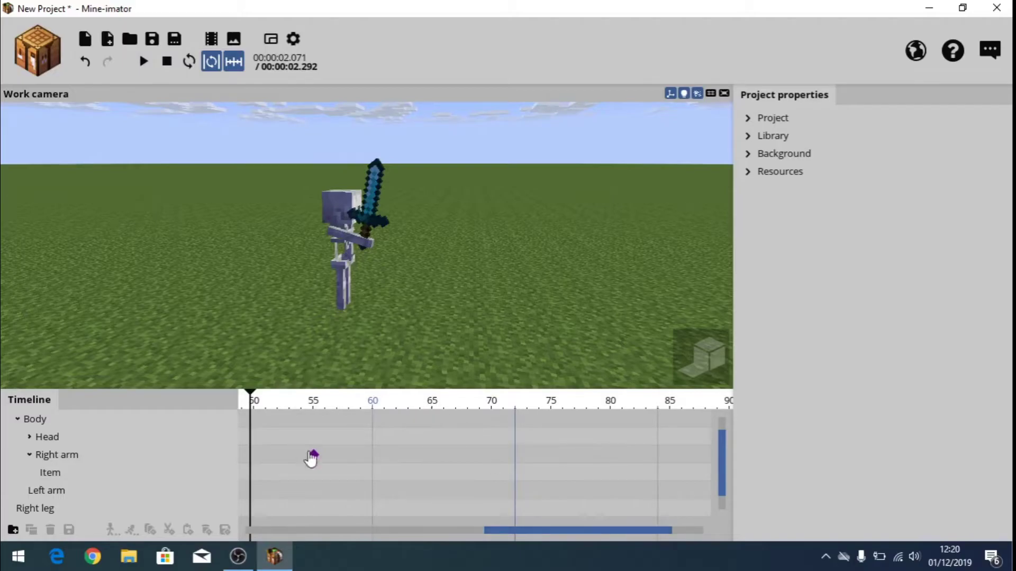
{"action": "left_click", "coordinate": [313, 455]}
{"action": "left_click", "coordinate": [429, 418]}
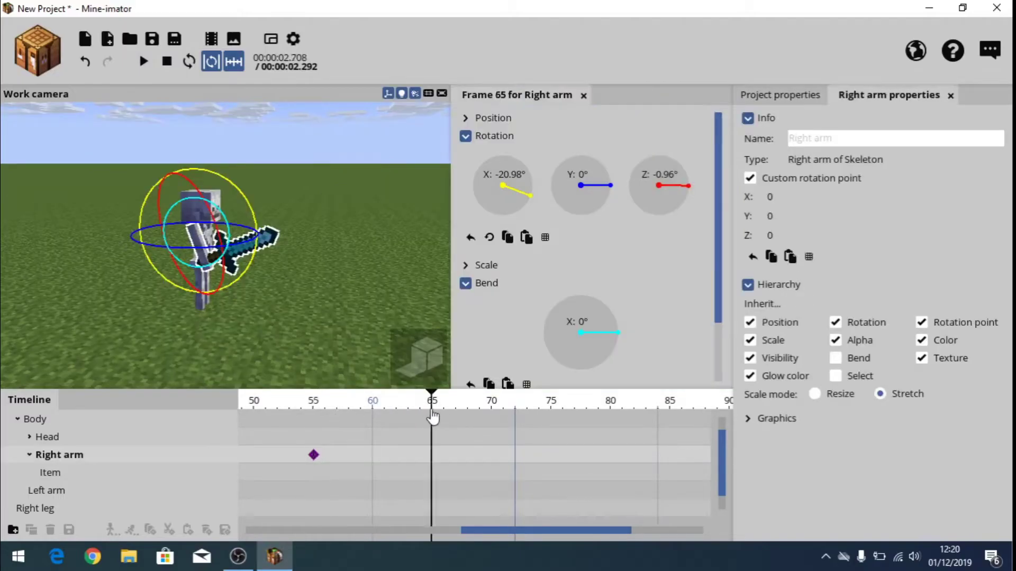
{"action": "left_click", "coordinate": [428, 462]}
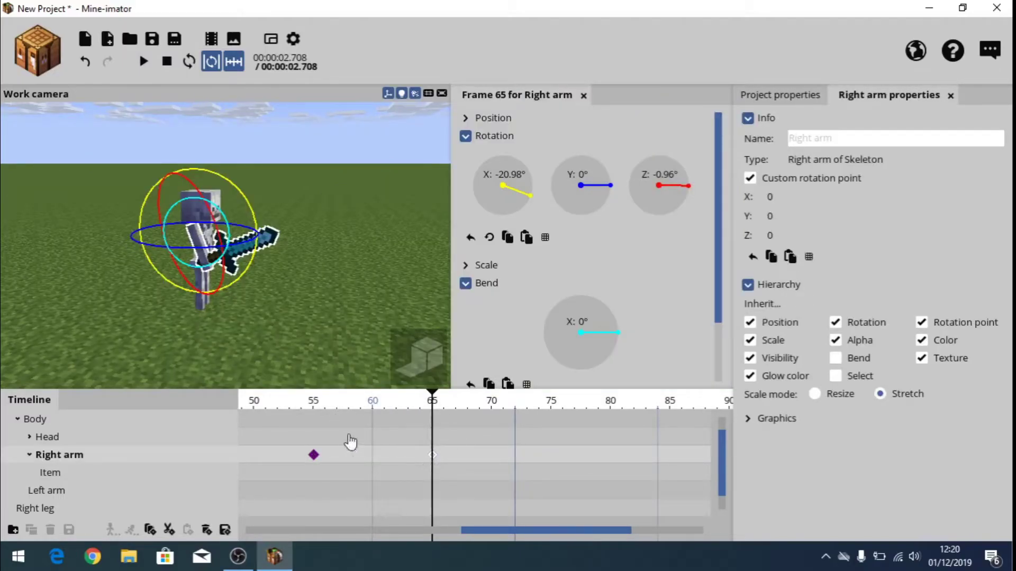
{"action": "left_click", "coordinate": [313, 412]}
{"action": "left_click_drag", "start_coordinate": [313, 412], "coordinate": [422, 423]}
{"action": "left_click", "coordinate": [433, 460]}
{"action": "left_click_drag", "start_coordinate": [245, 199], "coordinate": [277, 275]}
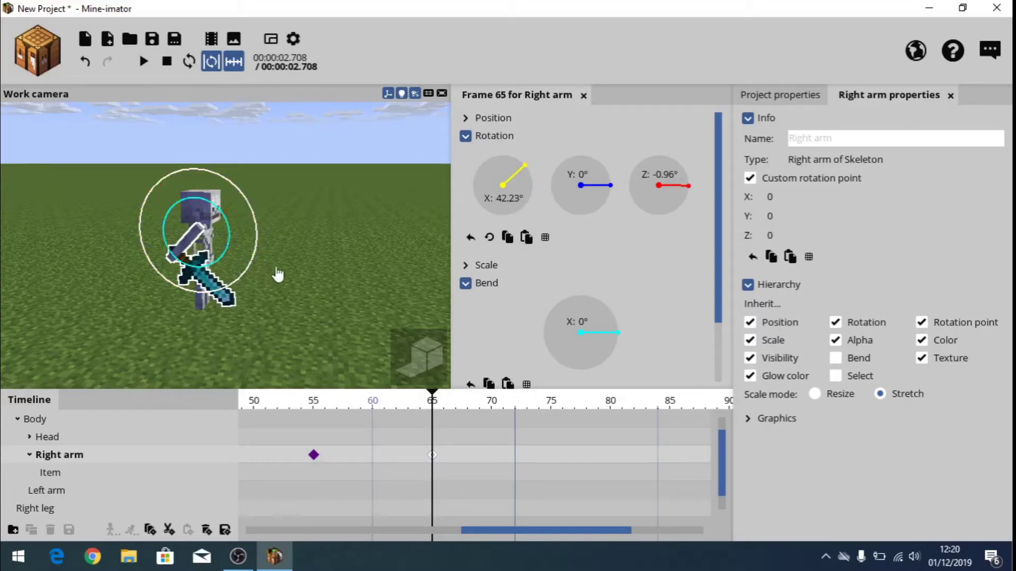
Raise the right arm on the X axis to about -7.6° at frame 75 and about -53.9° at frame 84
{"action": "left_click", "coordinate": [552, 416]}
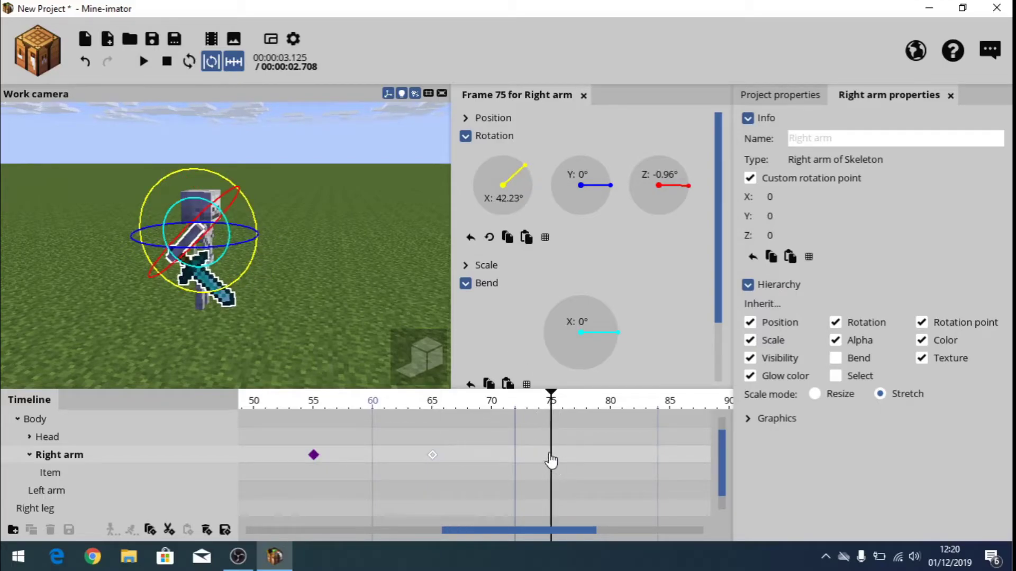
{"action": "left_click_drag", "start_coordinate": [259, 231], "coordinate": [247, 165]}
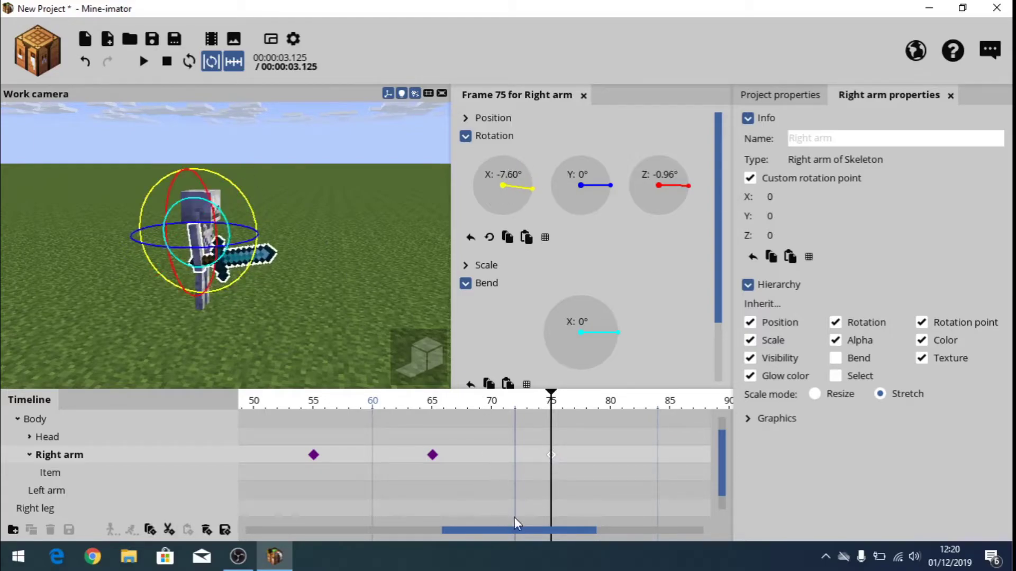
{"action": "left_click_drag", "start_coordinate": [513, 534], "coordinate": [560, 531]}
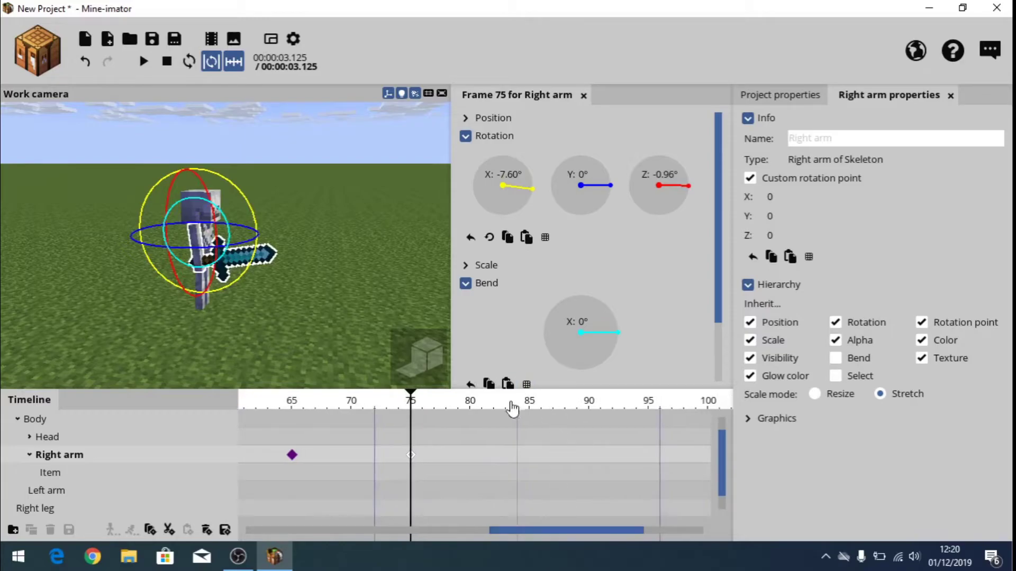
{"action": "left_click", "coordinate": [514, 410]}
{"action": "left_click", "coordinate": [521, 459]}
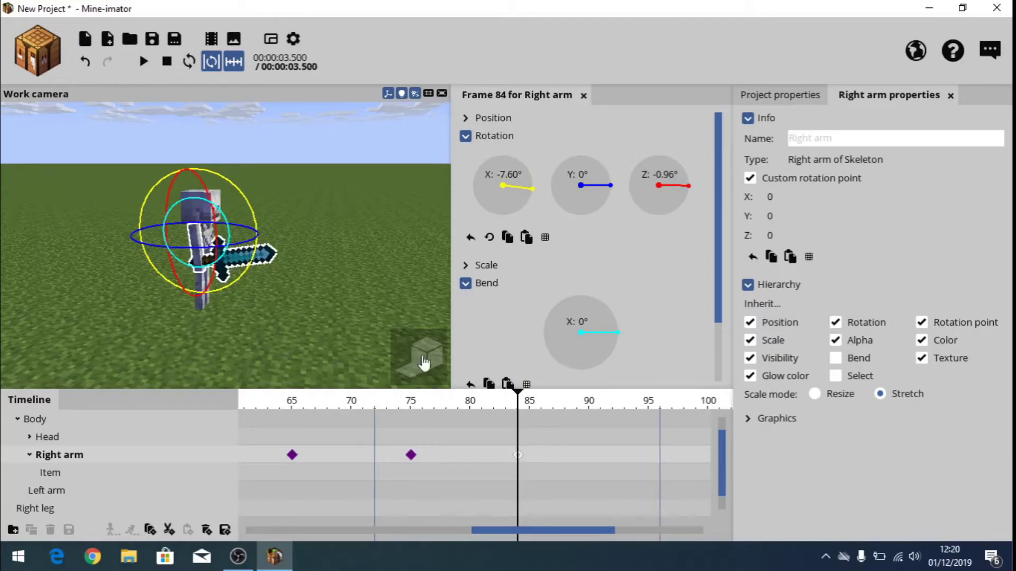
{"action": "left_click_drag", "start_coordinate": [246, 211], "coordinate": [213, 163]}
Keyframe the right arm's X rotation at about -115.6° on frame 95 and about -28.8° on frame 105
{"action": "left_click_drag", "start_coordinate": [507, 536], "coordinate": [530, 535]}
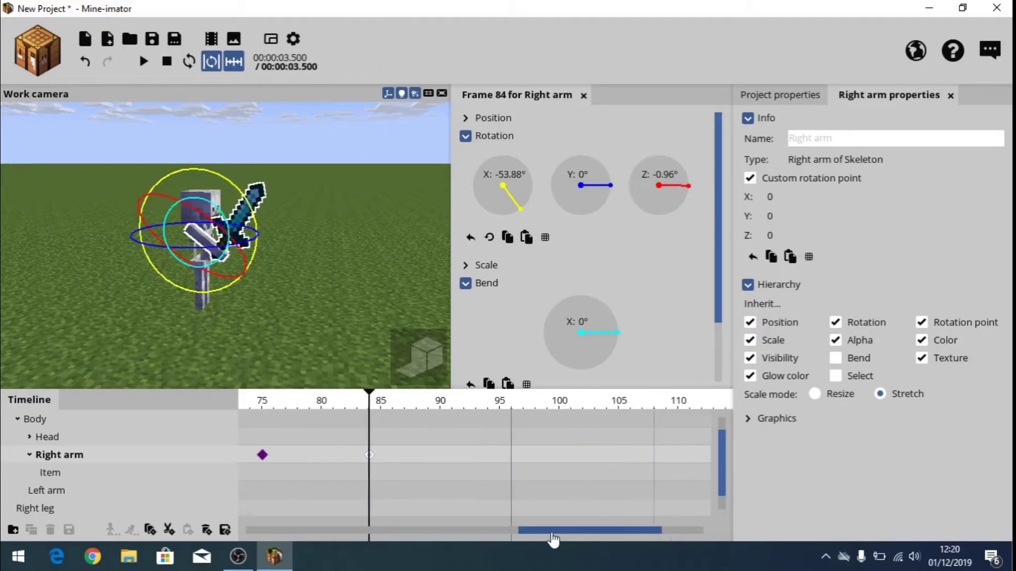
{"action": "left_click", "coordinate": [501, 416]}
{"action": "left_click", "coordinate": [500, 455]}
{"action": "left_click_drag", "start_coordinate": [228, 187], "coordinate": [154, 164]}
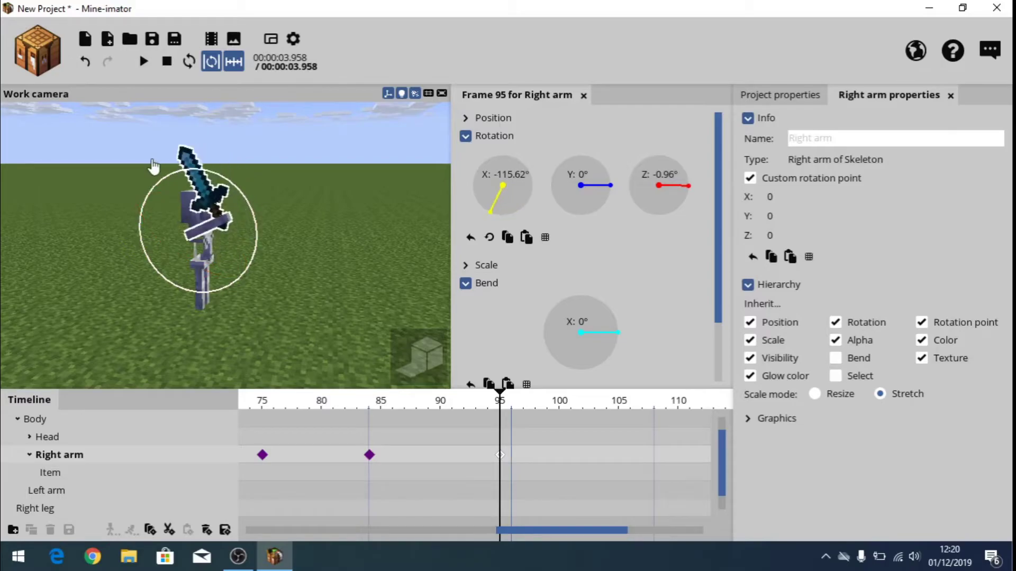
{"action": "left_click", "coordinate": [618, 412]}
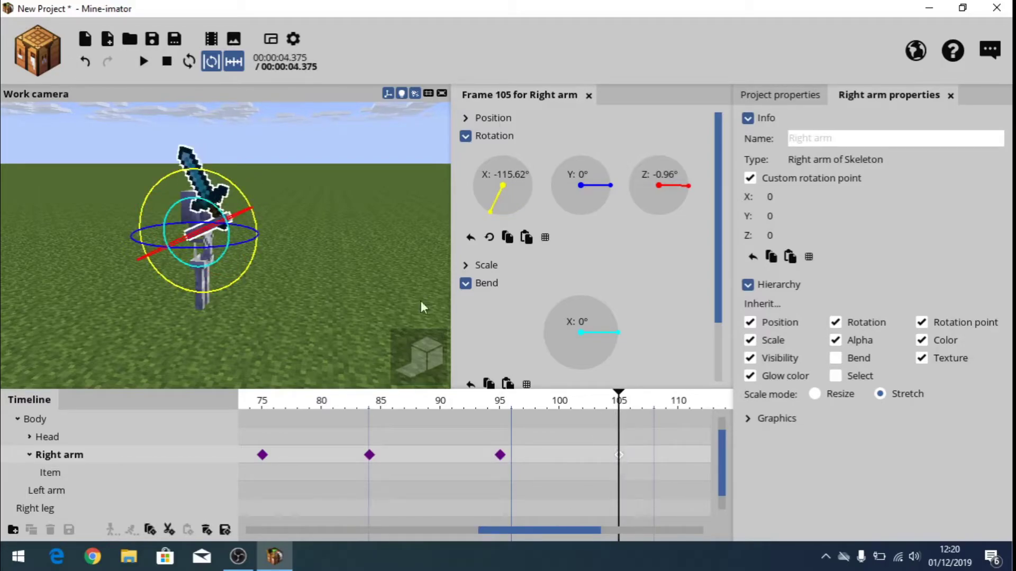
{"action": "left_click_drag", "start_coordinate": [233, 187], "coordinate": [273, 287]}
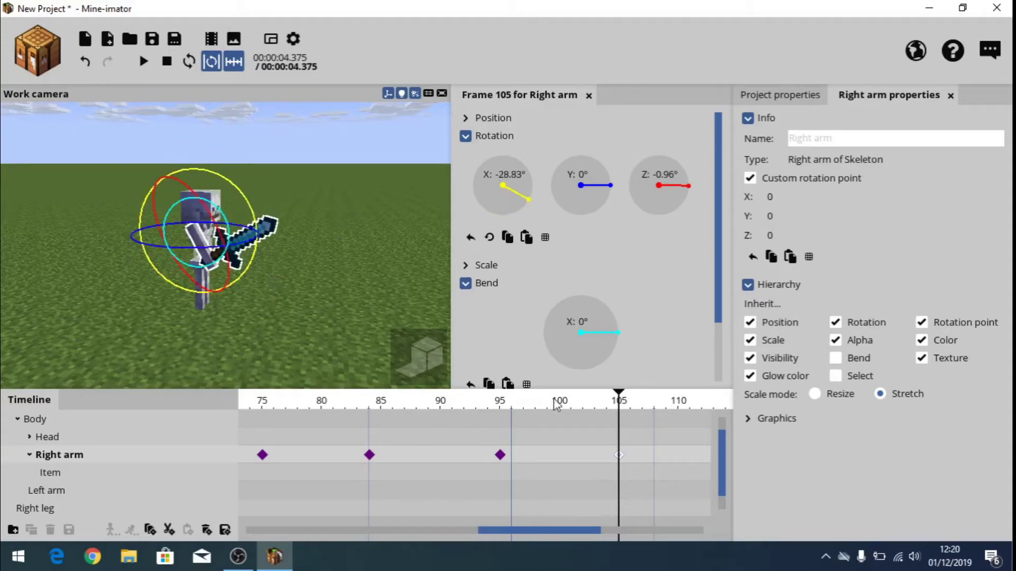
Add a right arm keyframe at frame 115 and swing the arm back to about 29.2° on the X axis
{"action": "left_click_drag", "start_coordinate": [533, 540], "coordinate": [560, 539]}
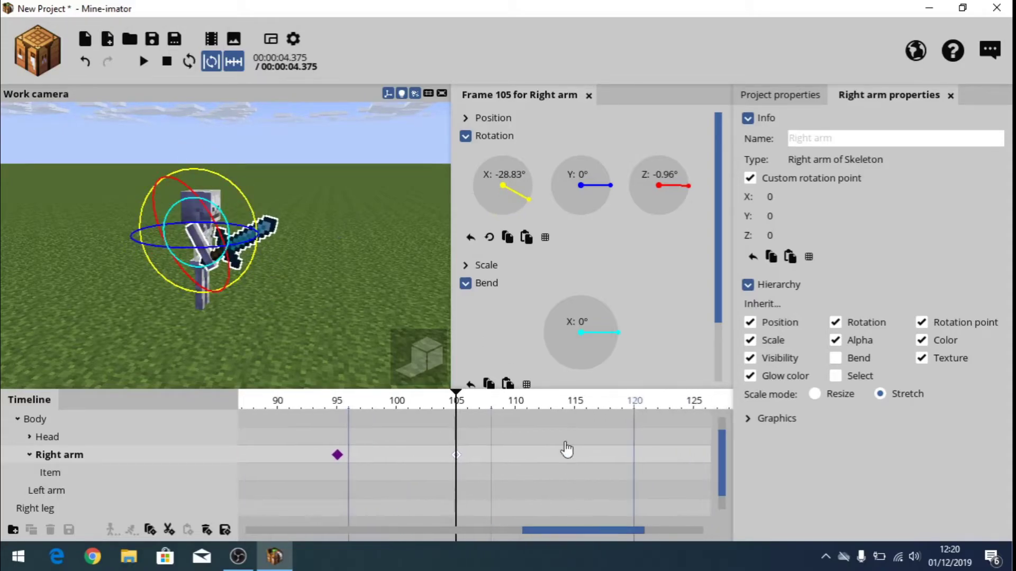
{"action": "left_click", "coordinate": [572, 411]}
{"action": "left_click_drag", "start_coordinate": [317, 410], "coordinate": [576, 428]}
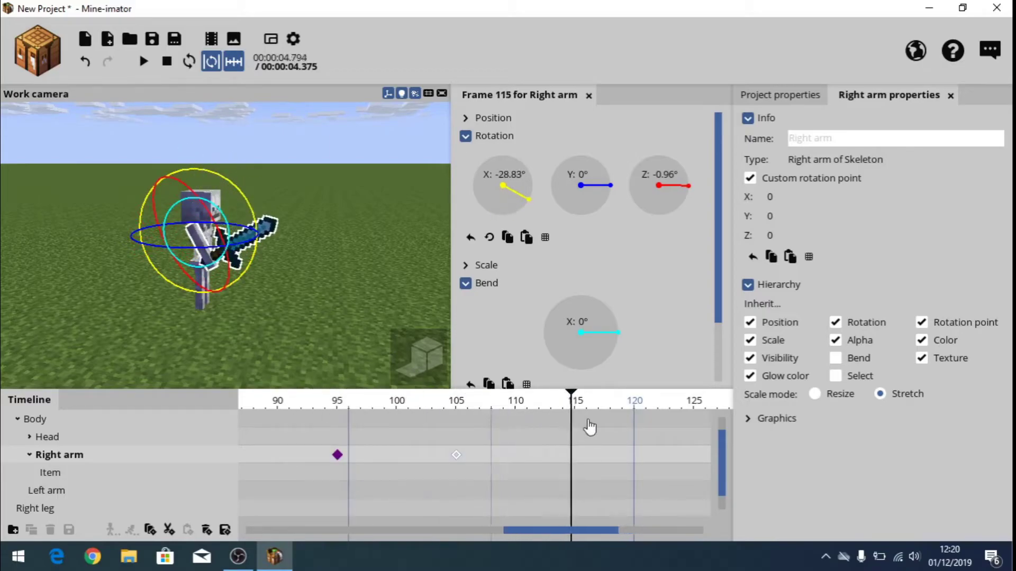
{"action": "left_click", "coordinate": [574, 455]}
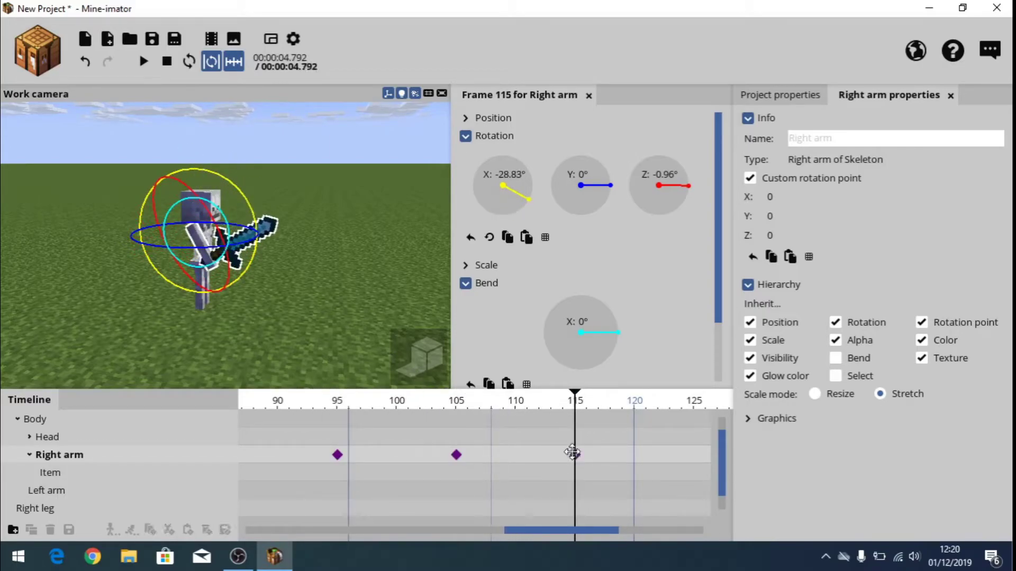
{"action": "left_click_drag", "start_coordinate": [251, 206], "coordinate": [265, 272]}
Rotate the right arm to about -26.5° on the X axis at frame 125 and raise it further at frame 135
{"action": "left_click_drag", "start_coordinate": [589, 541], "coordinate": [634, 535]}
{"action": "left_click", "coordinate": [513, 415]}
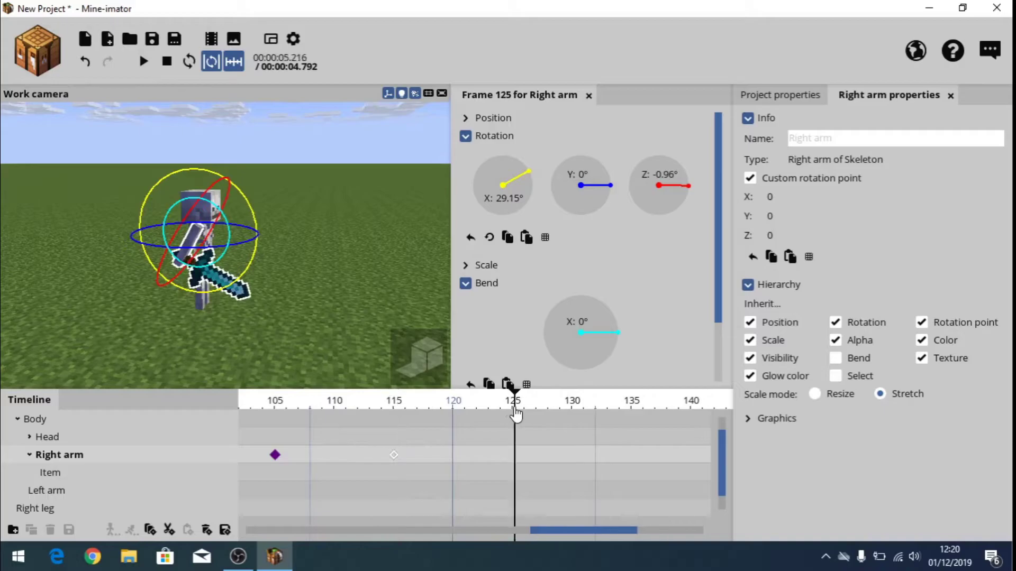
{"action": "left_click_drag", "start_coordinate": [259, 217], "coordinate": [218, 145]}
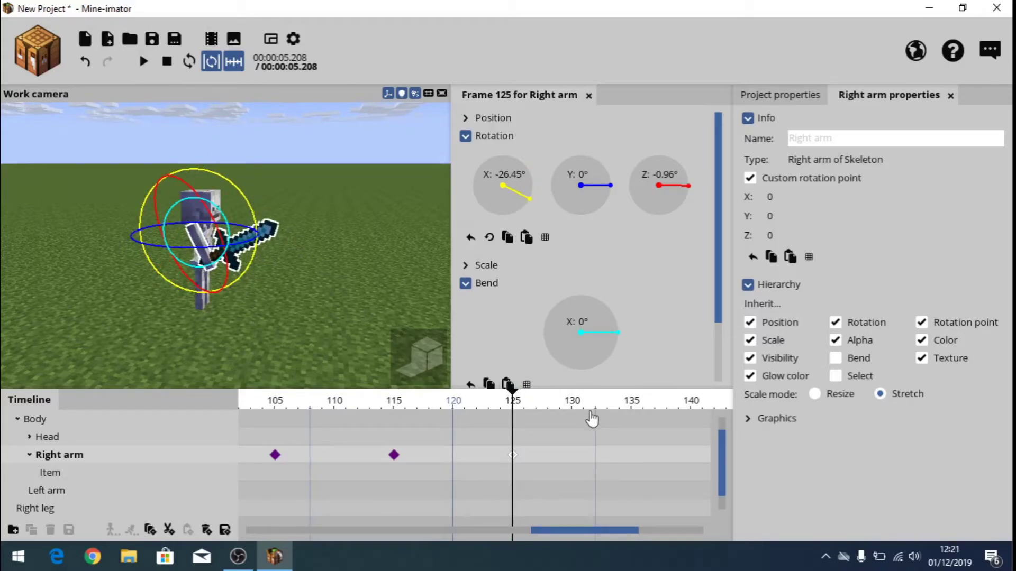
{"action": "left_click", "coordinate": [635, 414]}
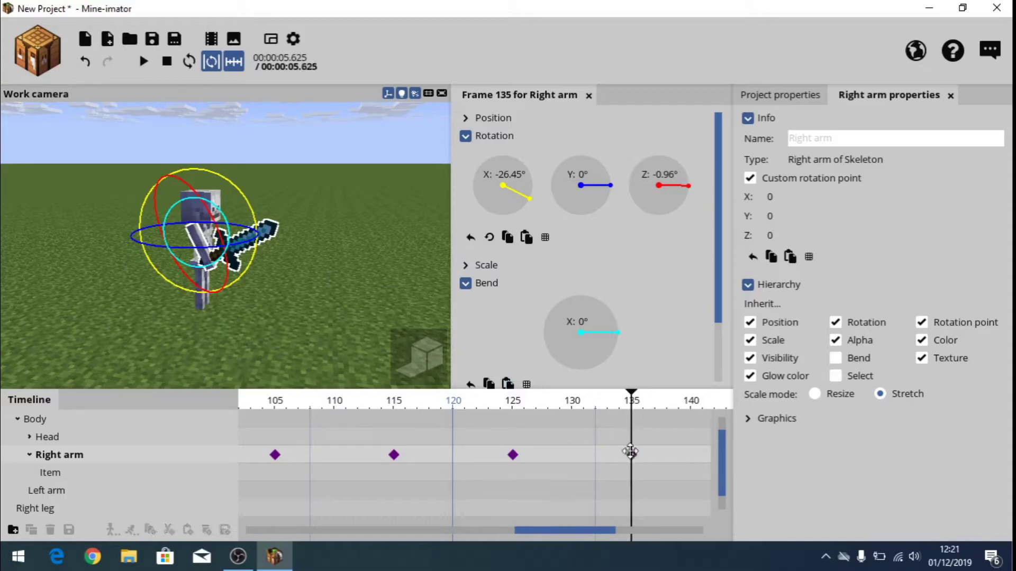
{"action": "left_click_drag", "start_coordinate": [194, 168], "coordinate": [78, 165]}
Play back the full sword-swing animation from the first frame, view it from closer to the skeleton's front, and stop playback
{"action": "left_click", "coordinate": [143, 61]}
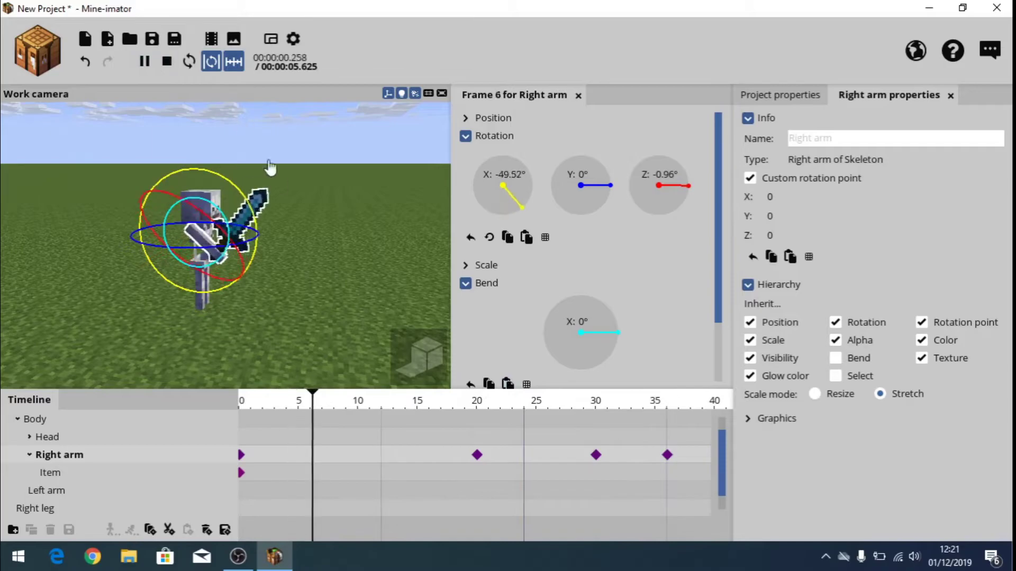
{"action": "left_click", "coordinate": [330, 216]}
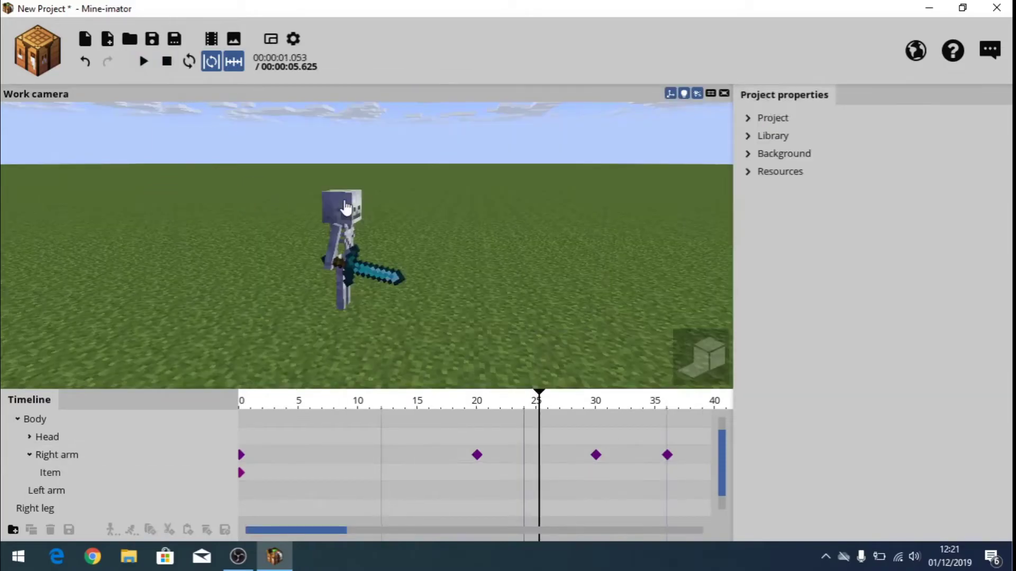
{"action": "left_click", "coordinate": [139, 62]}
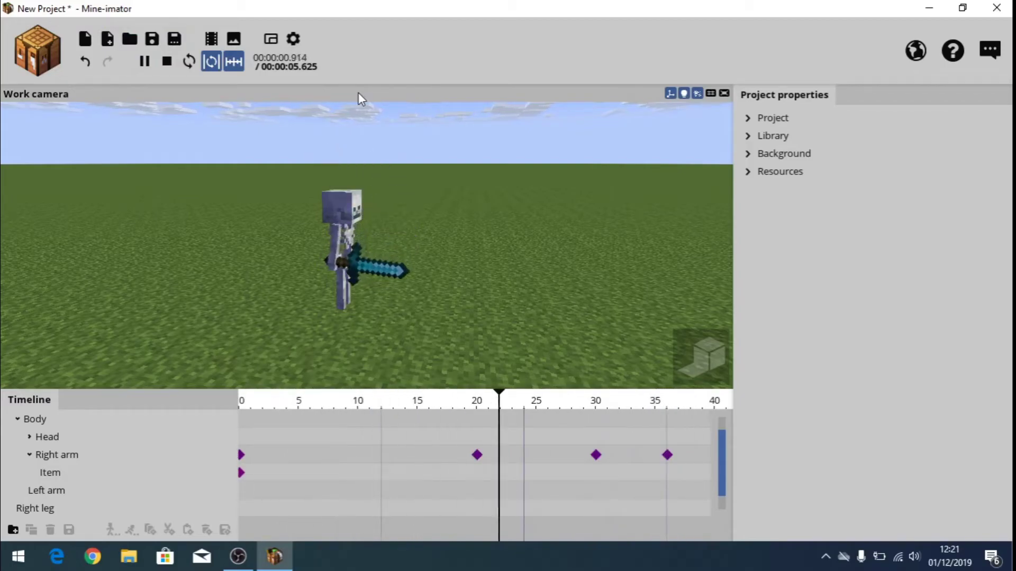
{"action": "mouse_move", "coordinate": [471, 186]}
{"action": "right_mouse_down"}
{"action": "mouse_move", "coordinate": [473, 212]}
{"action": "mouse_move", "coordinate": [462, 191]}
{"action": "right_mouse_up"}
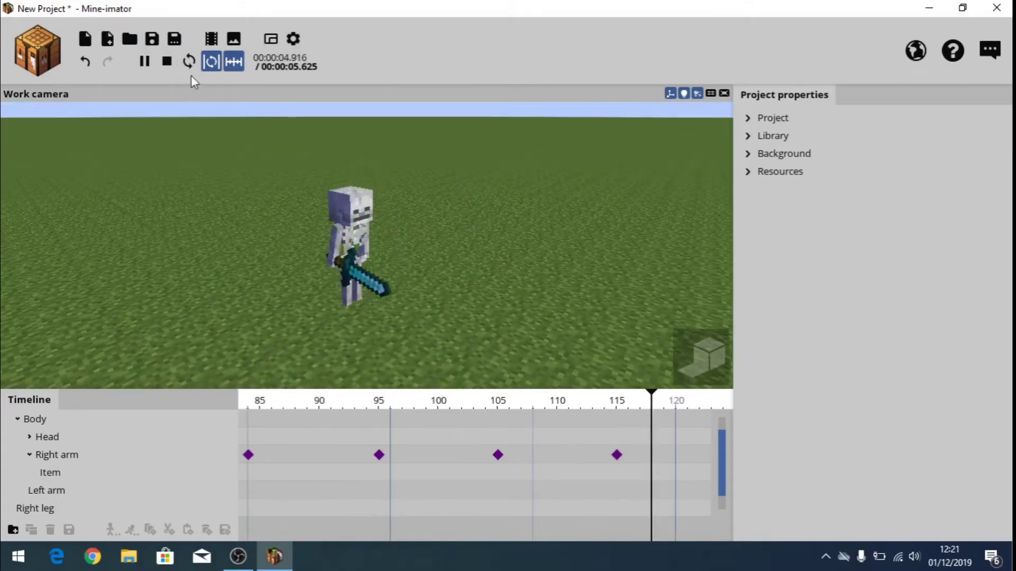
{"action": "left_click", "coordinate": [168, 66]}
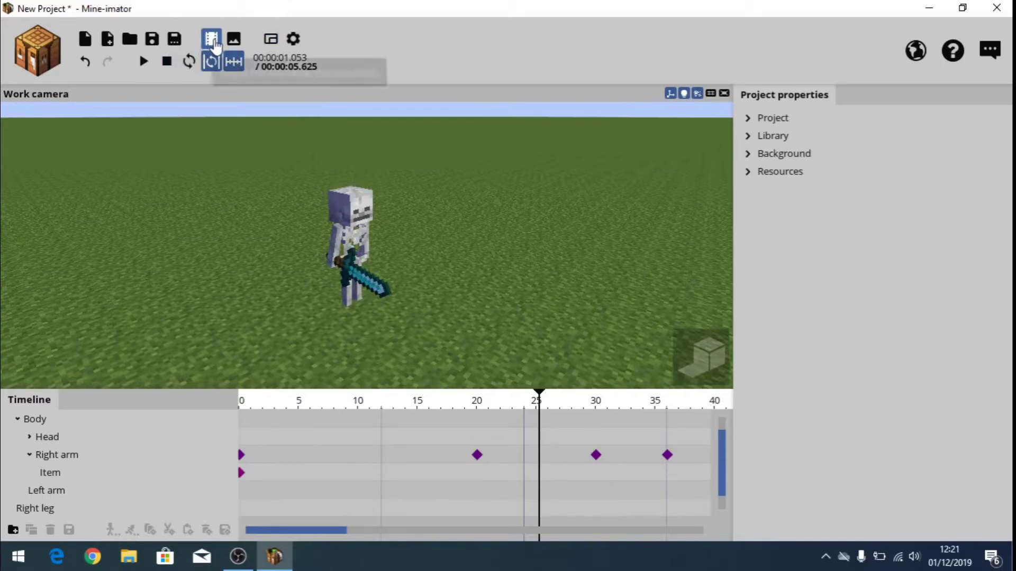
Set up the movie export with FHD 1080p (1920x1080) video size, Best video quality and a framerate of 60
{"action": "left_click", "coordinate": [214, 46]}
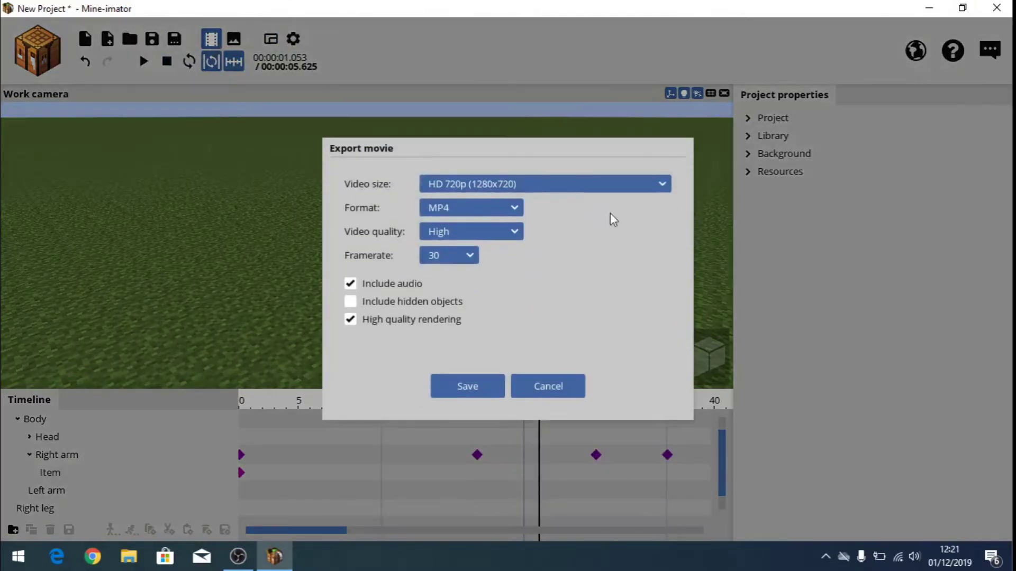
{"action": "left_click", "coordinate": [521, 191]}
{"action": "left_click", "coordinate": [550, 239]}
{"action": "left_click", "coordinate": [508, 234]}
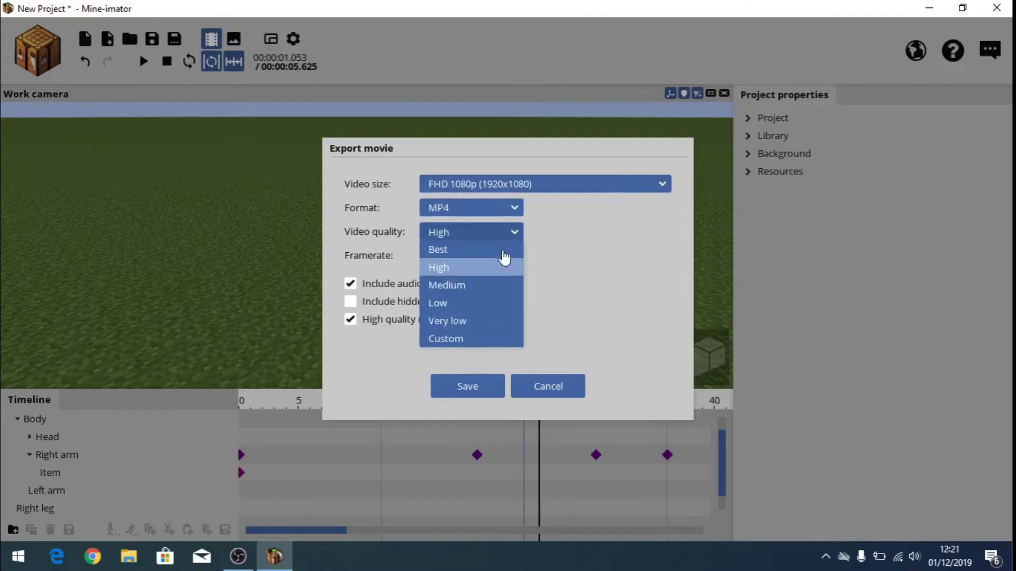
{"action": "left_click", "coordinate": [500, 252]}
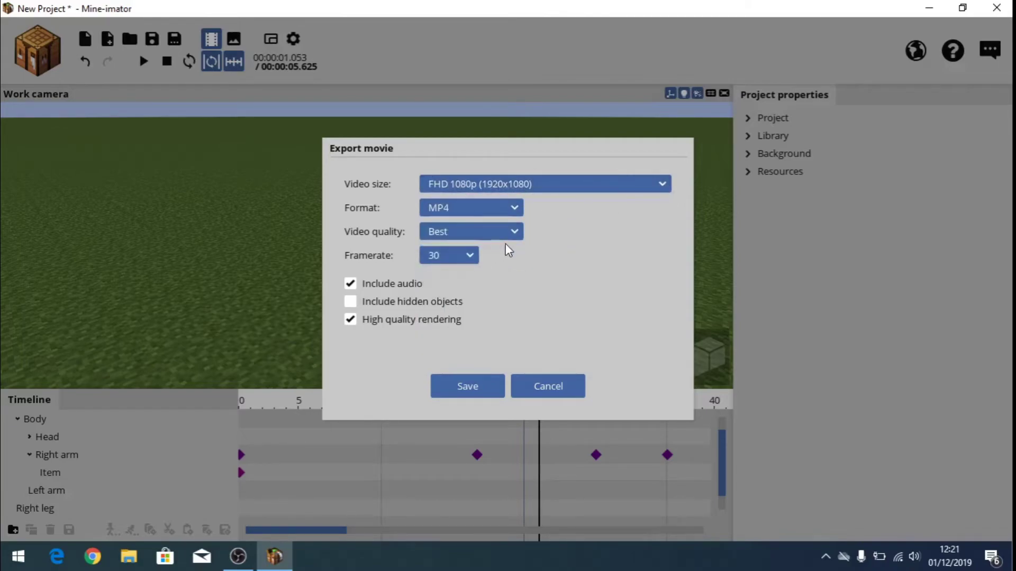
{"action": "left_click", "coordinate": [463, 258]}
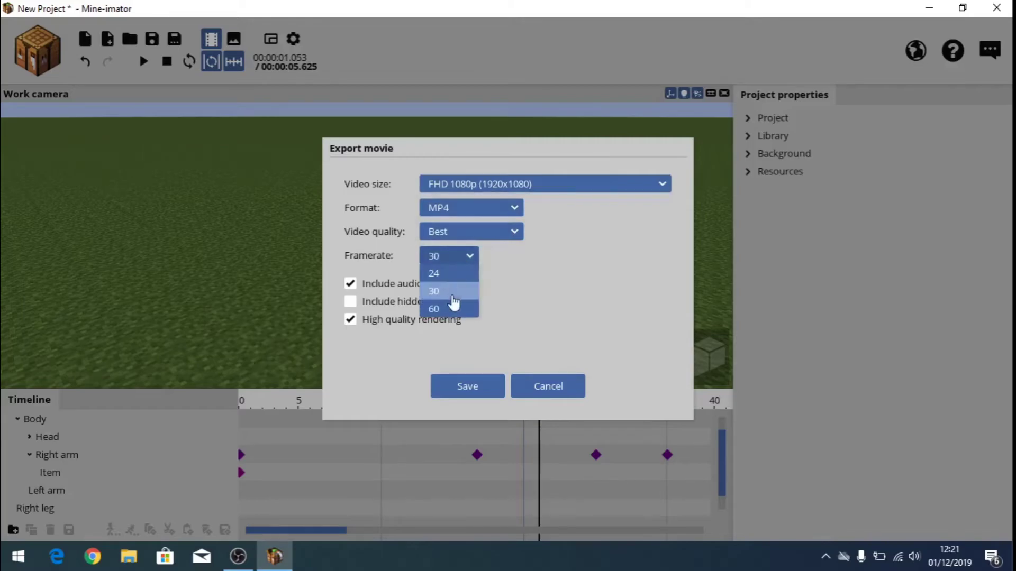
{"action": "left_click", "coordinate": [453, 309]}
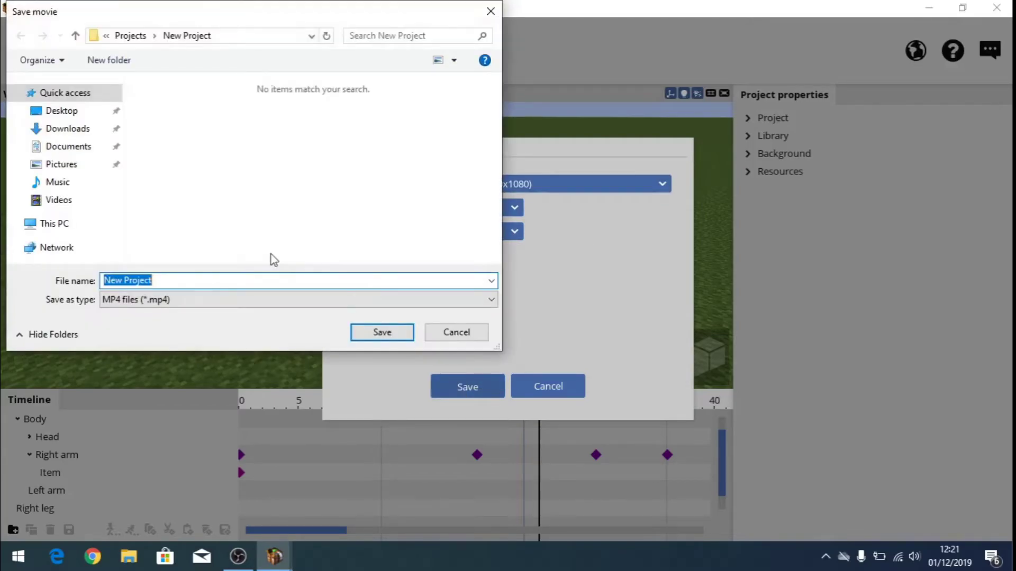
Export the movie as an MP4 file named Skeleton Animasi in the New Project folder and start rendering
{"action": "type", "text": "Skeleton Animasi"}
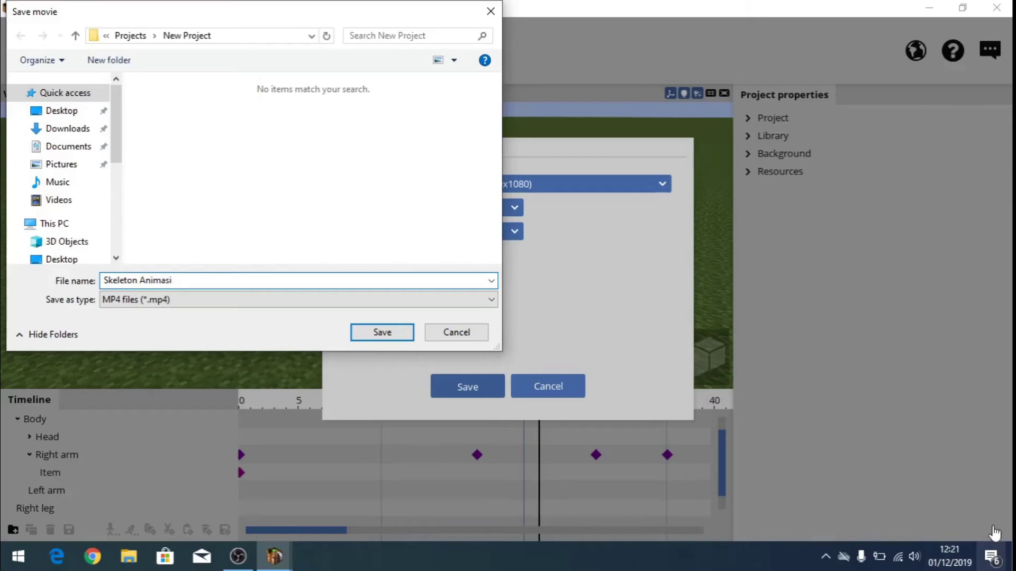
{"action": "left_click", "coordinate": [401, 334]}
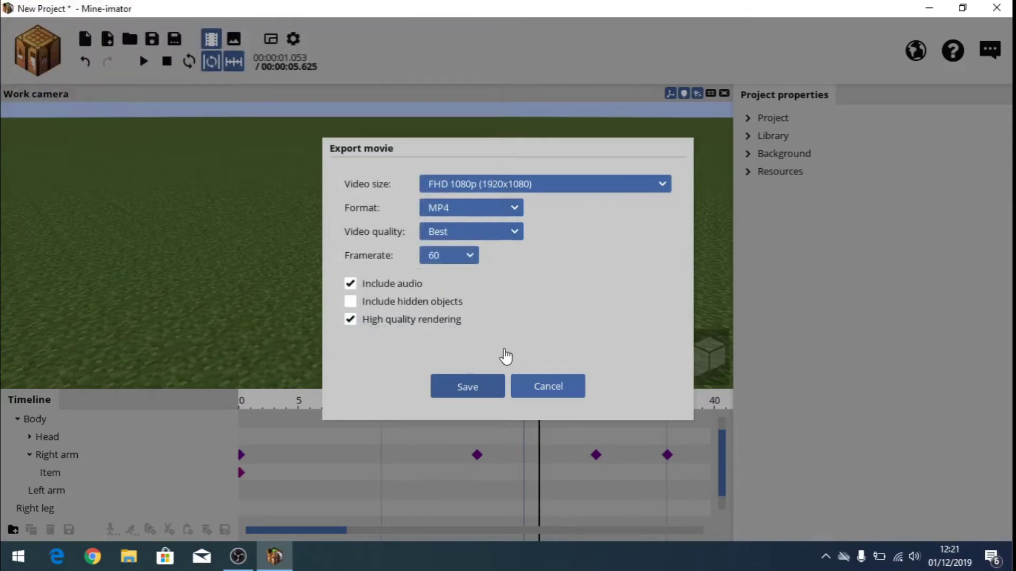
{"action": "left_click", "coordinate": [484, 386]}
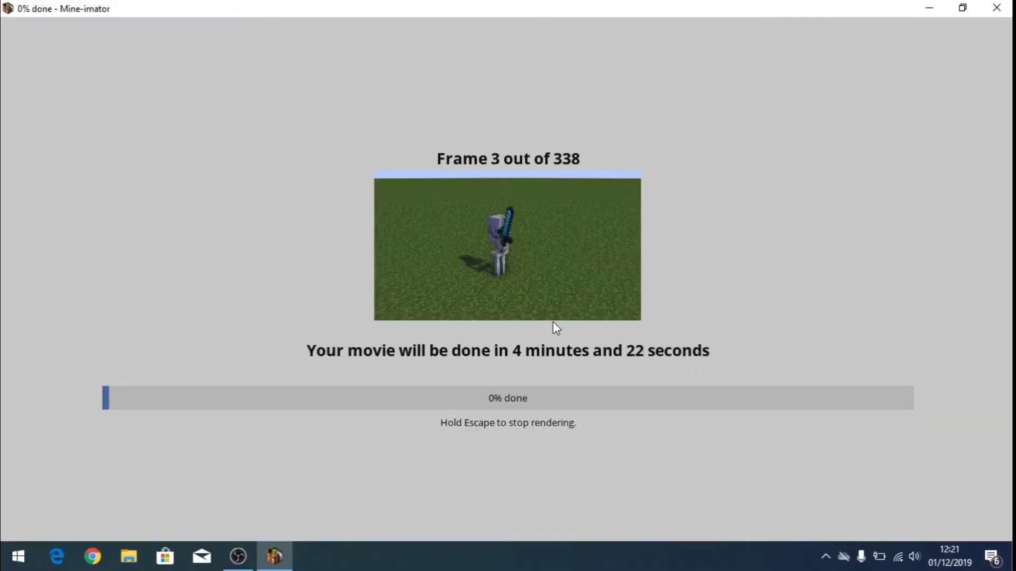